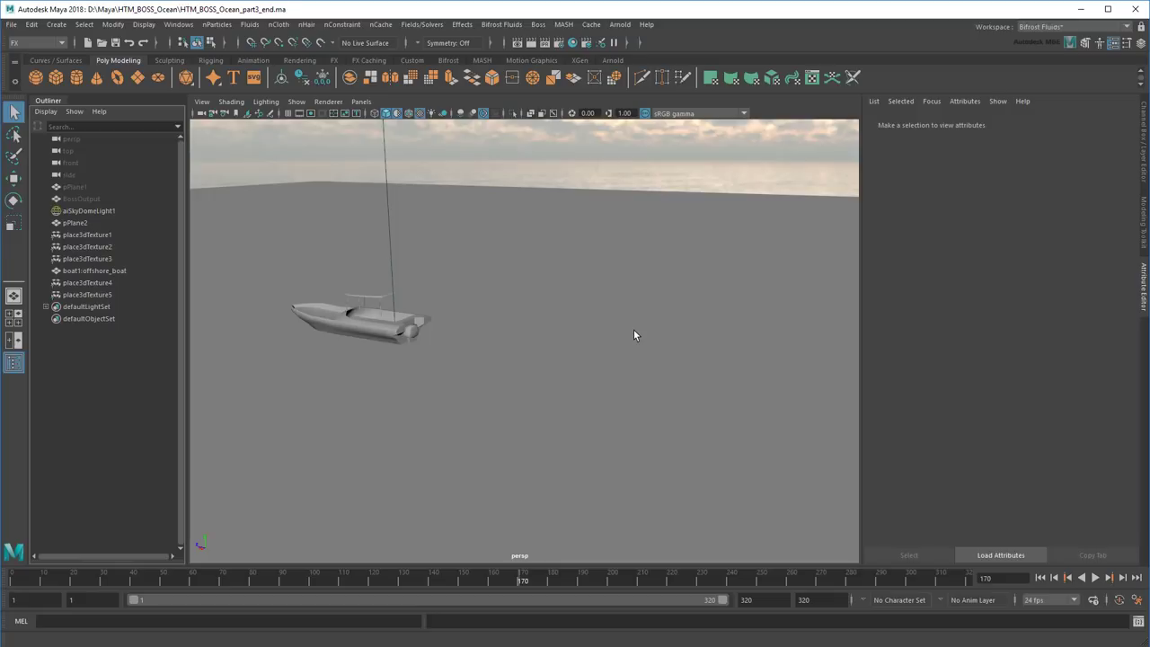
Render the ocean scene in Arnold, orbiting closer to the boat, then close the preview
left_click(620, 24)
left_click(629, 44)
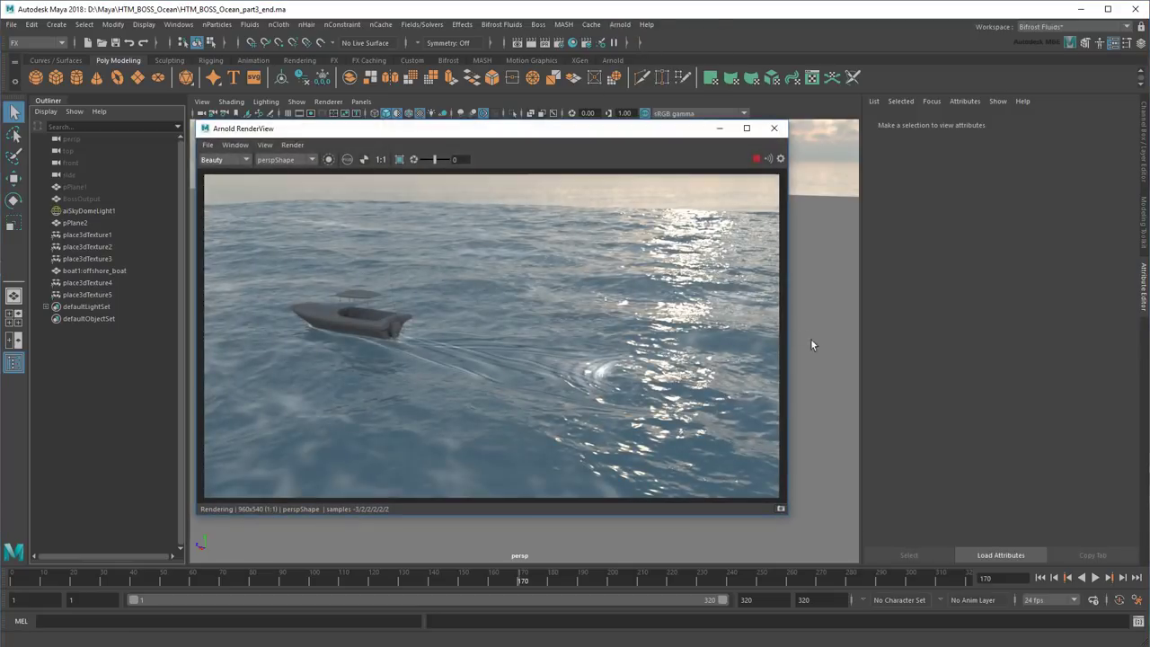
mouse_move(814, 356)
left_mouse_down("alt")
mouse_move(850, 366)
mouse_move(840, 379)
mouse_move(854, 380)
mouse_move(827, 356)
mouse_move(820, 329)
mouse_move(828, 362)
left_mouse_up("alt")
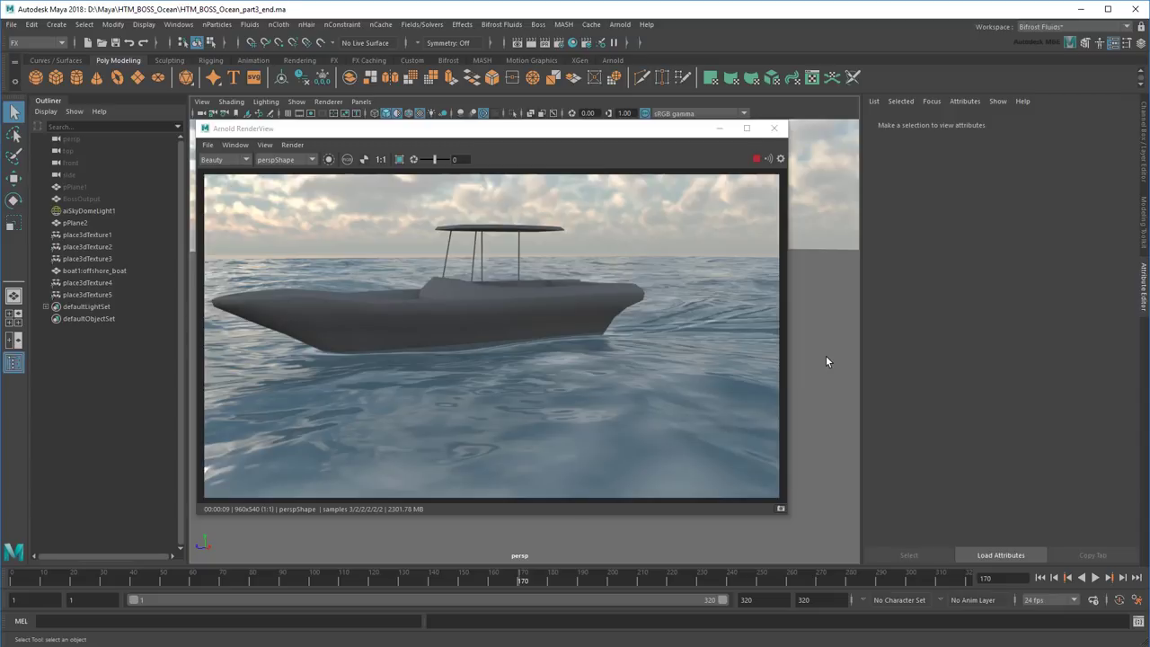
left_click(774, 127)
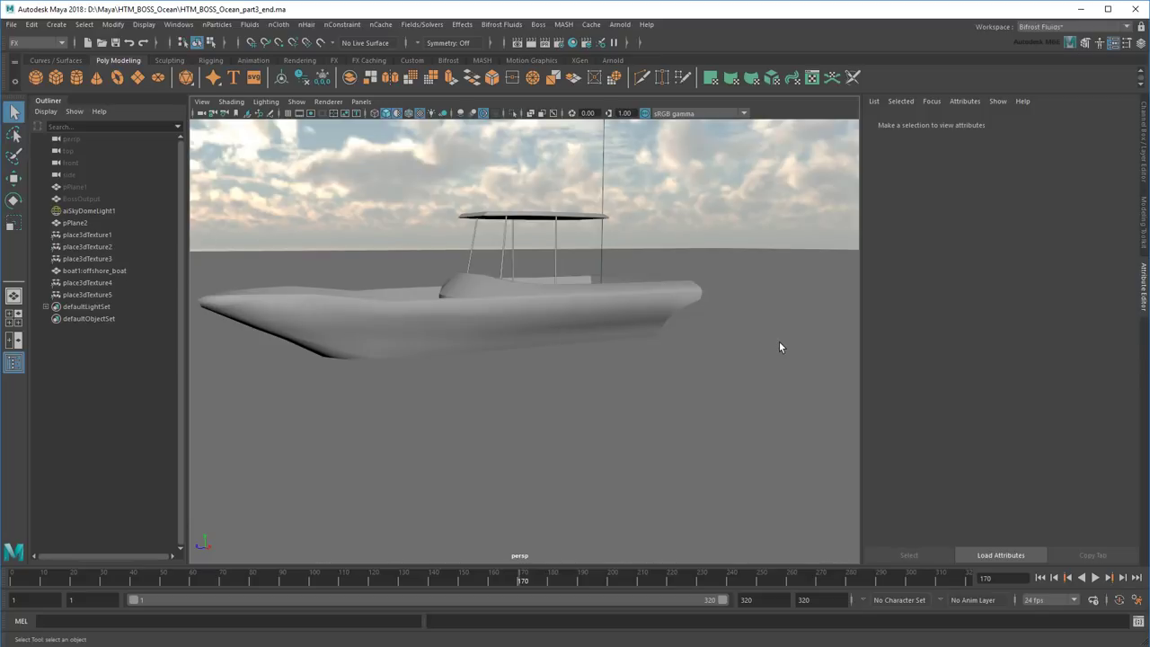
Hide pPlane2 and unhide the BossOutput ocean mesh to view the boat's wake
left_click(779, 341)
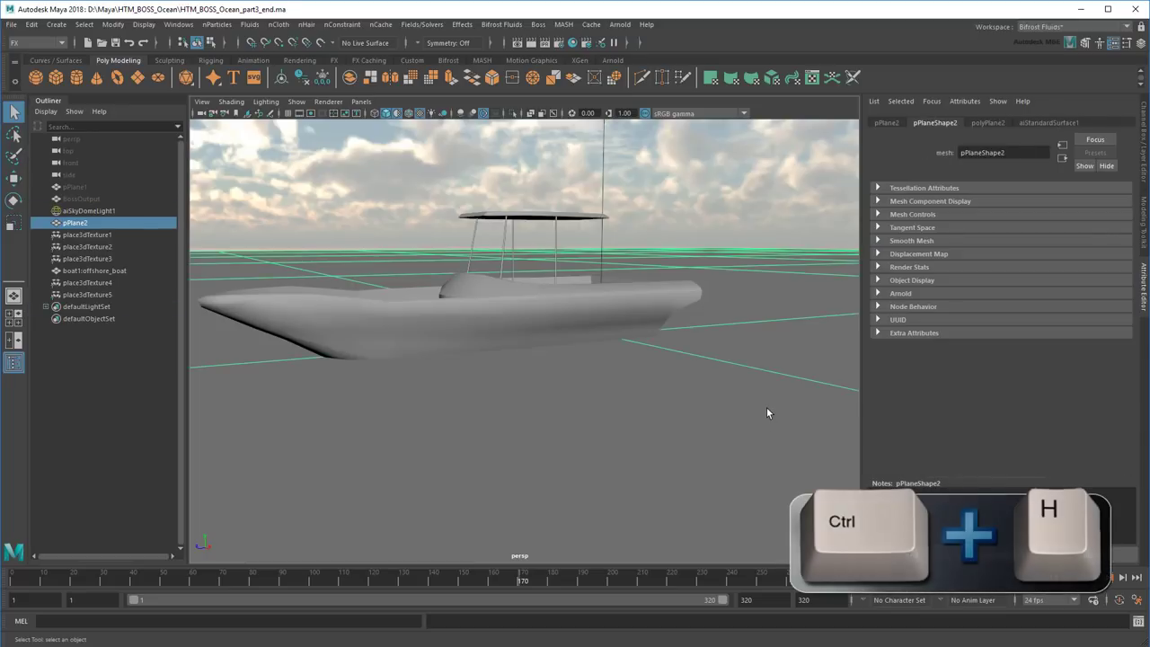
key("ctrl+h")
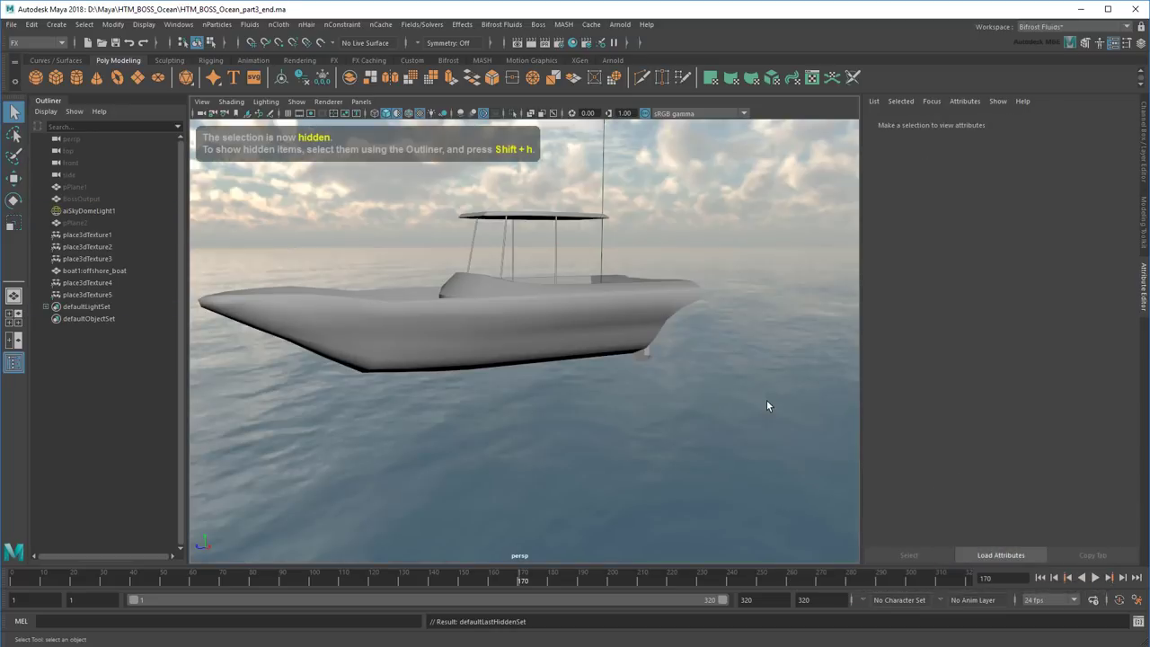
left_click(83, 199)
key("shift+h")
scroll(639, 329, "down", 3)
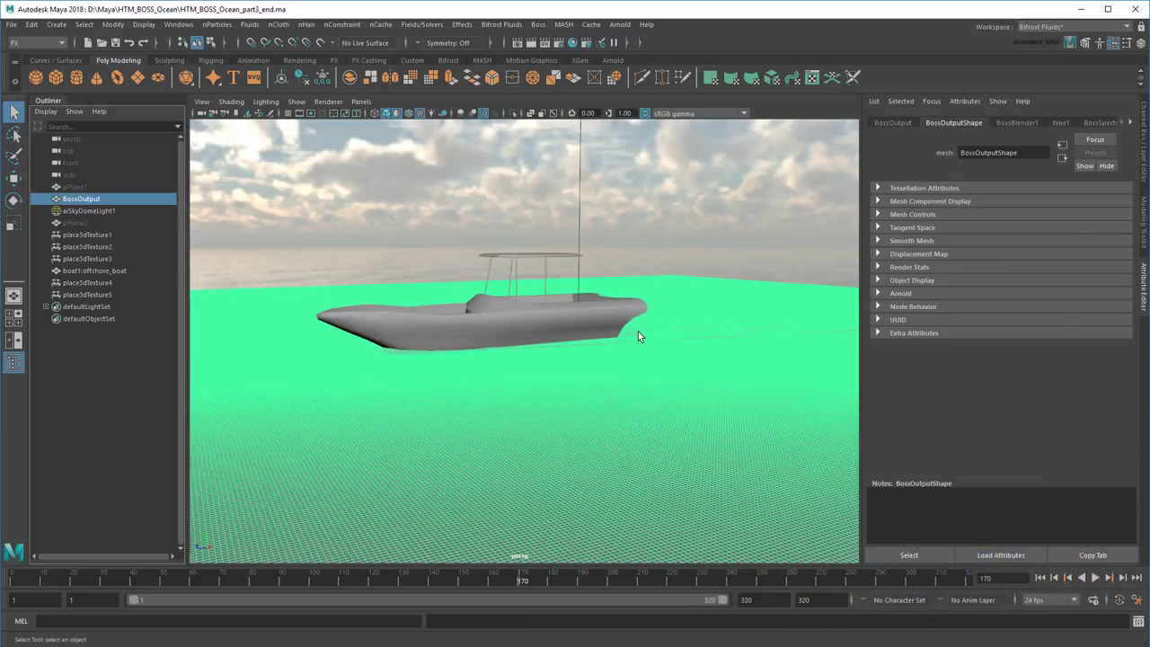
left_click_drag(639, 329, 637, 375, "alt")
middle_click_drag(655, 372, 594, 364, "alt")
In the Ripple/Wave Generator, disable BossWaveSolver1 and enable BossSpectralWave1 and BossSpectralWave2
left_click(70, 408)
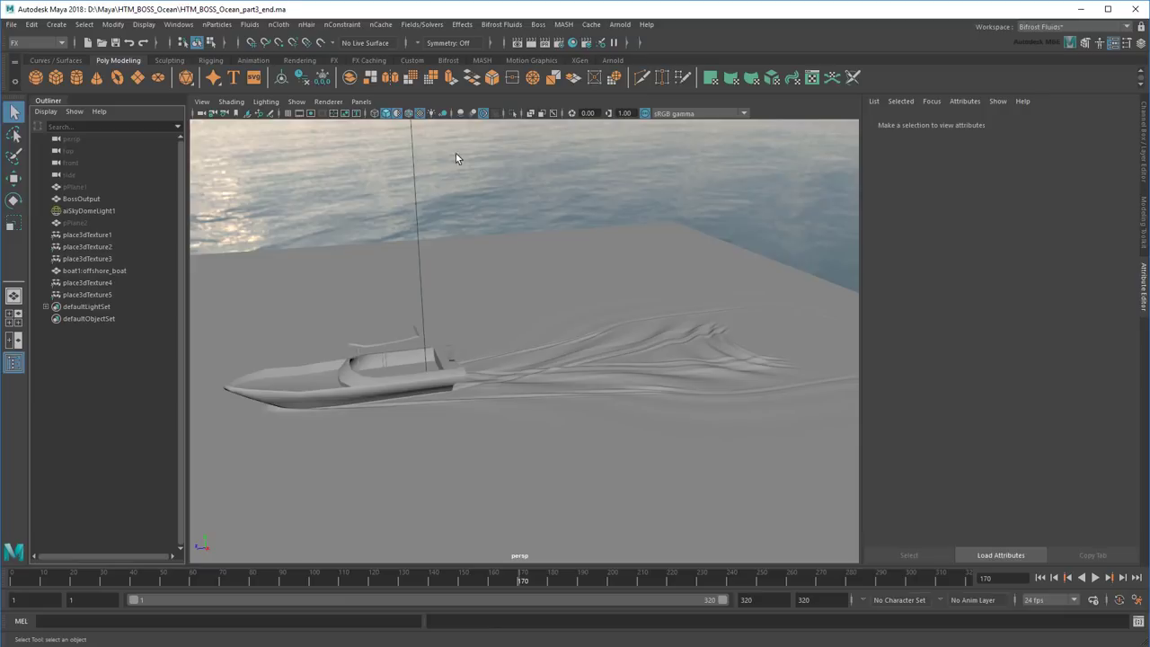
left_click(538, 28)
left_click(557, 44)
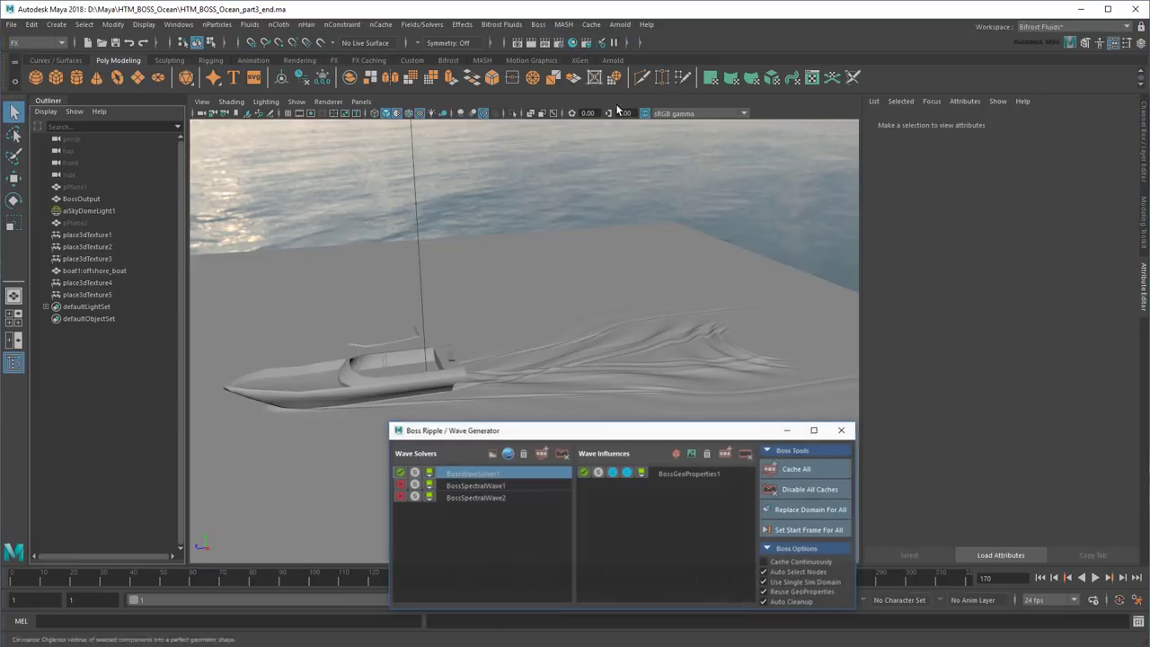
left_click(400, 472)
left_click(400, 484)
left_click(400, 497)
left_click(787, 431)
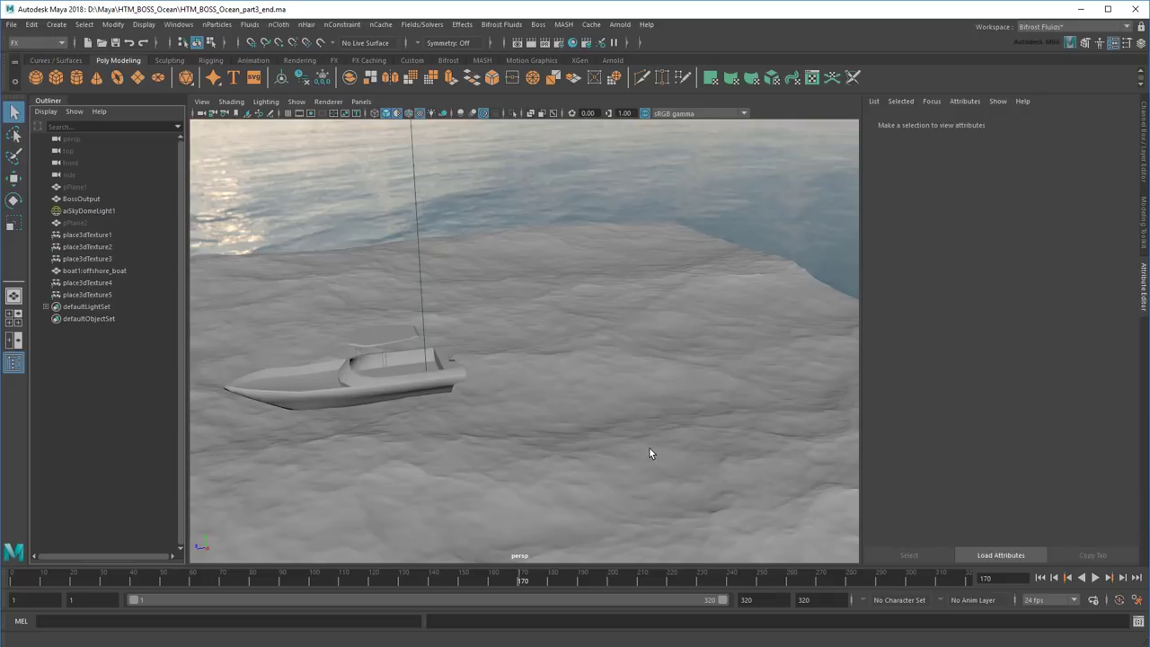
Set pPlane1's polyPlane1 Subdivisions Width and Height to 128 each
left_click(76, 186)
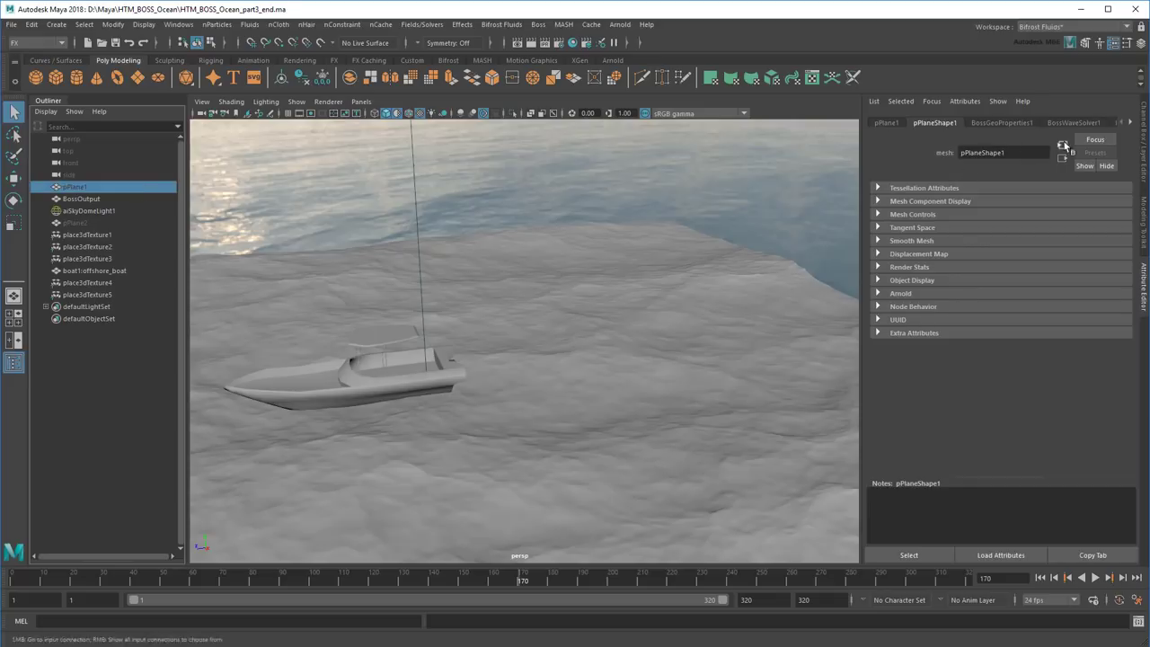
left_click(1131, 122)
left_click(1019, 122)
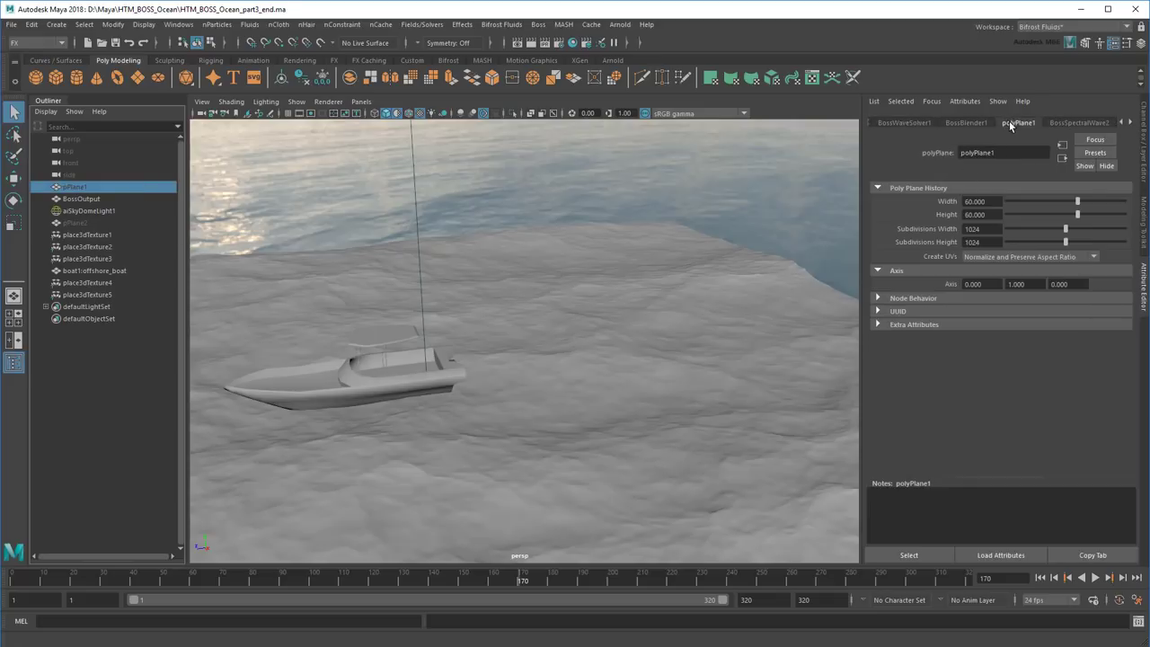
double_click(990, 225)
type("128")
key("Tab")
type("128")
key("Return")
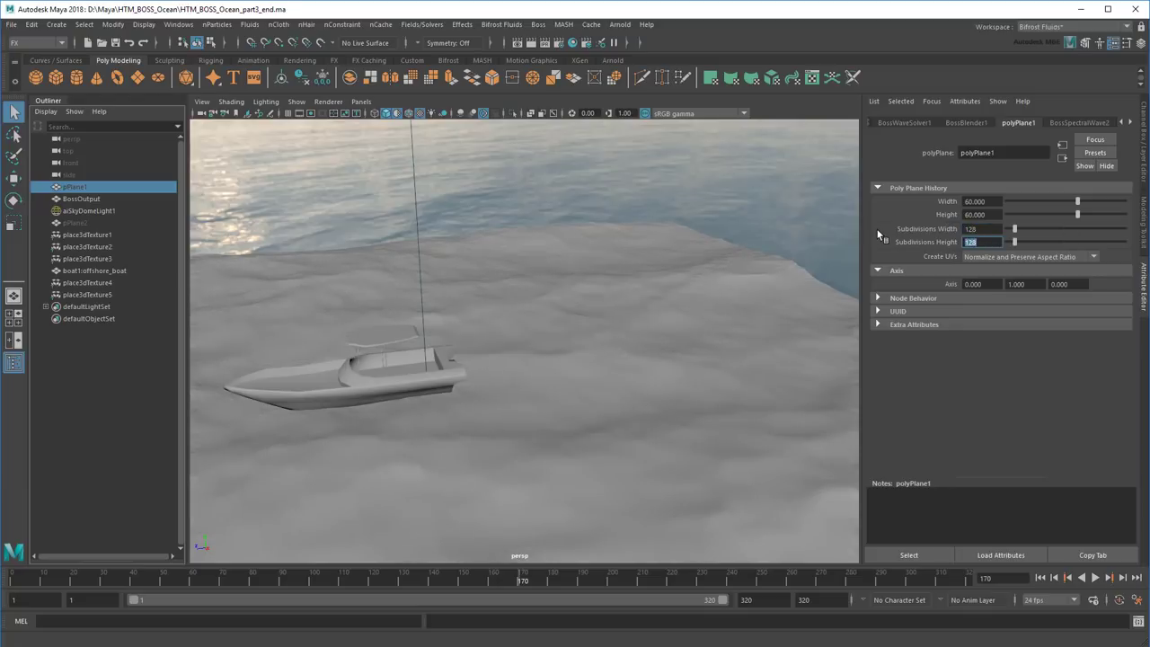
left_click(76, 412)
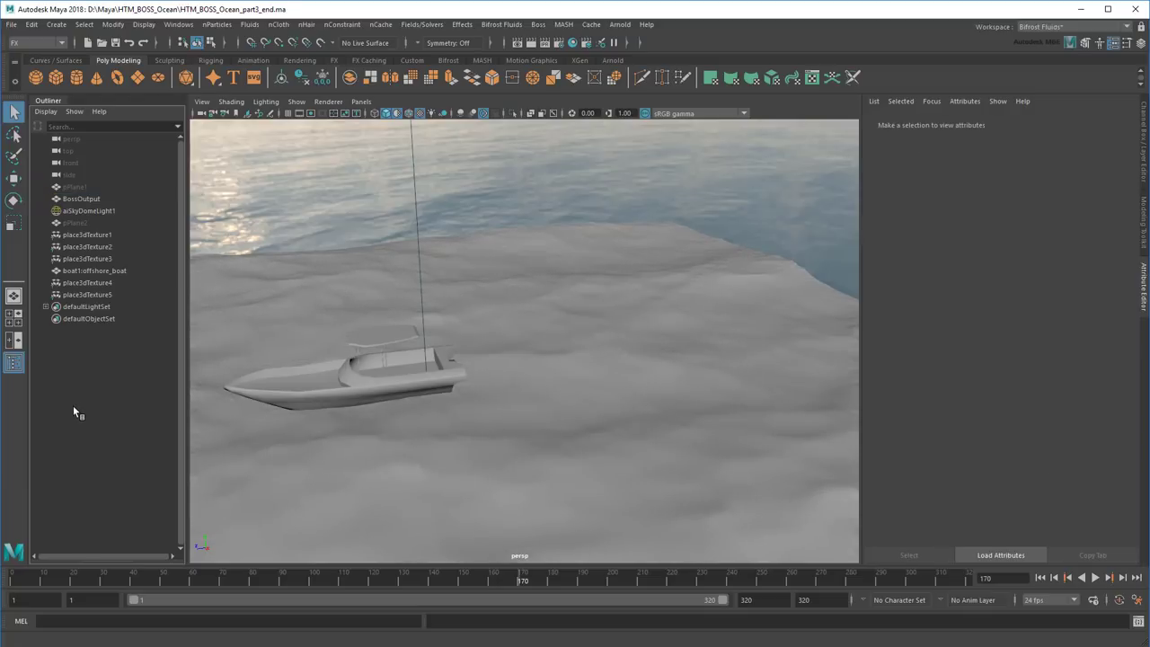
Create bifrostLiquid1 and play the simulation from frame 1 to frame 15
left_click(500, 24)
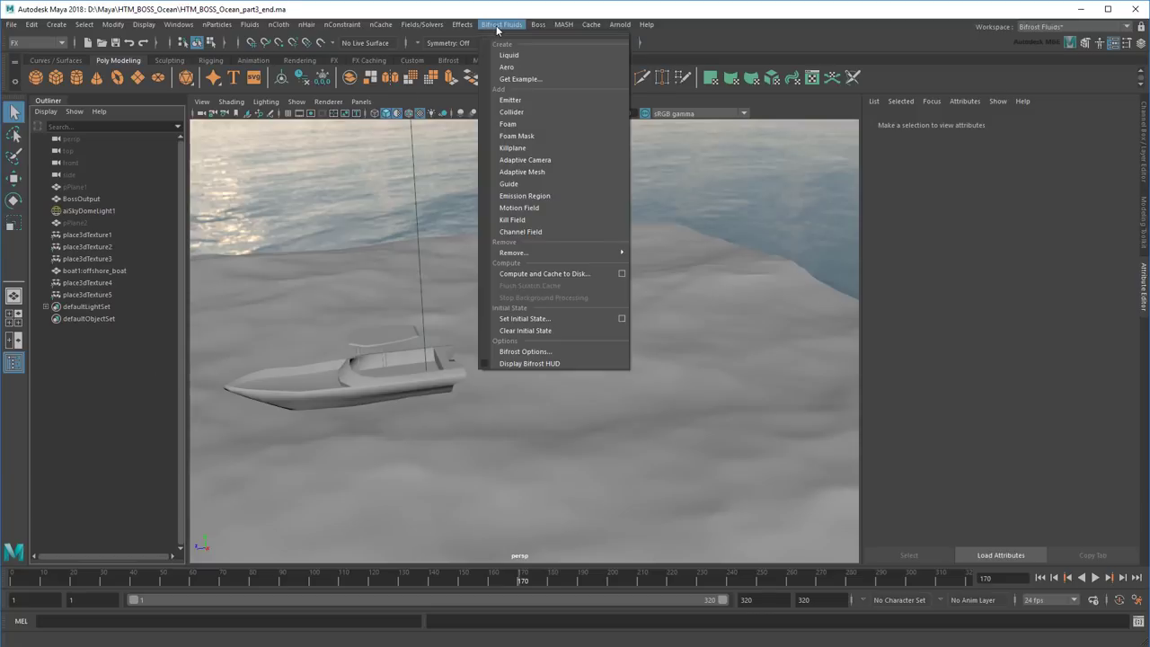
left_click(541, 55)
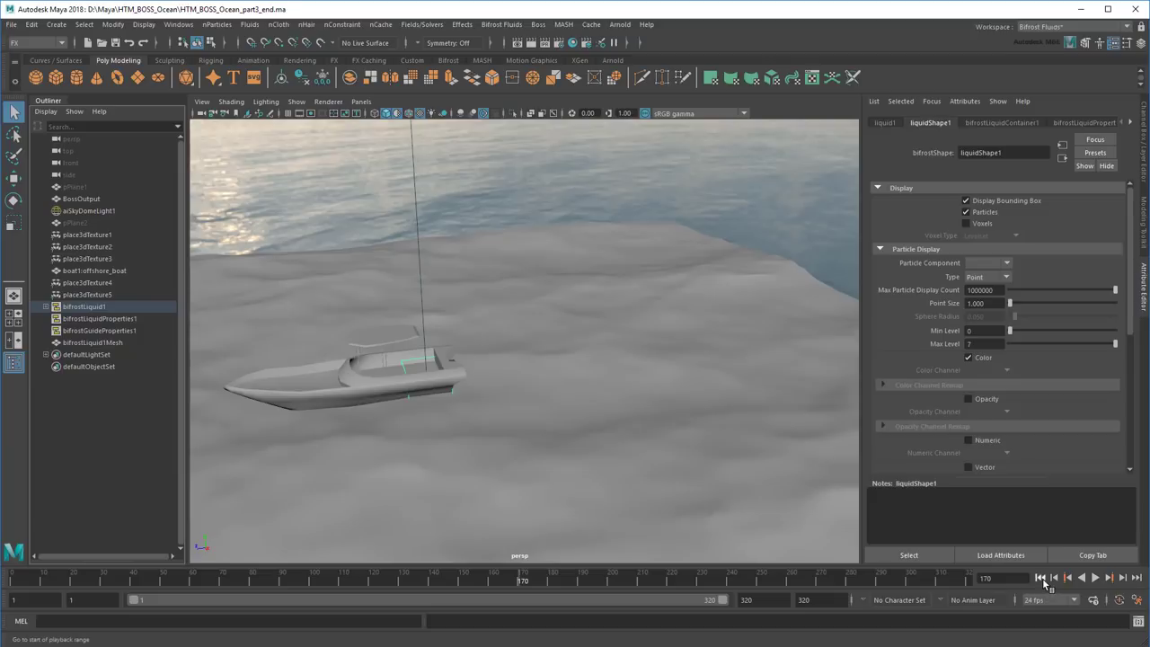
left_click(1041, 578)
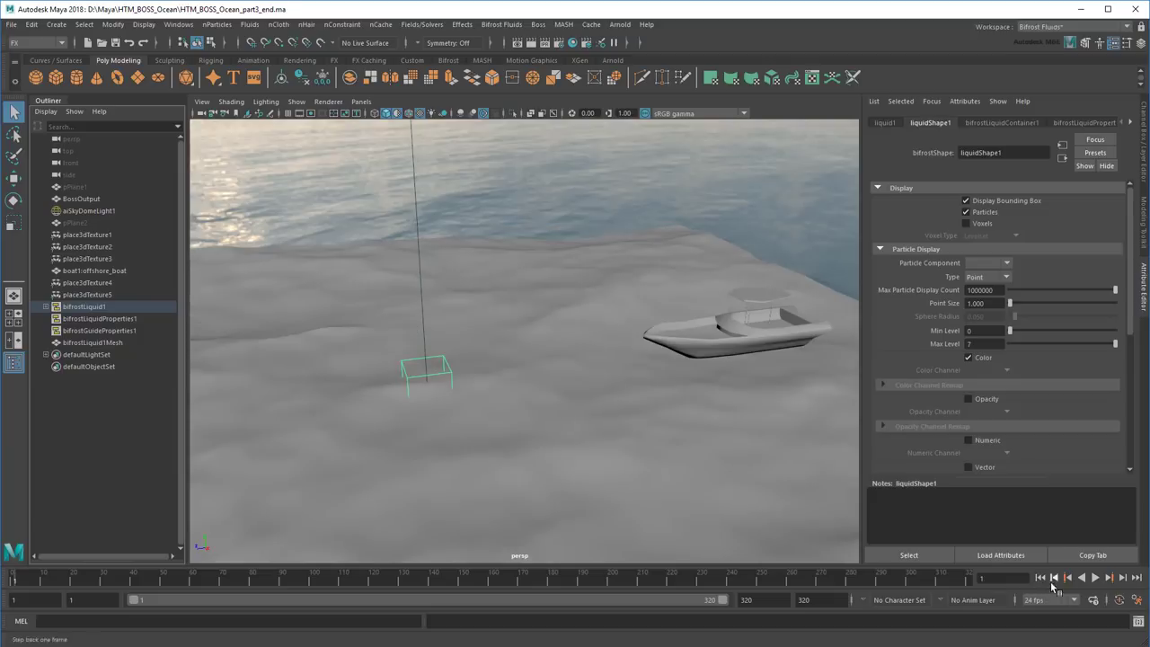
left_click(1096, 578)
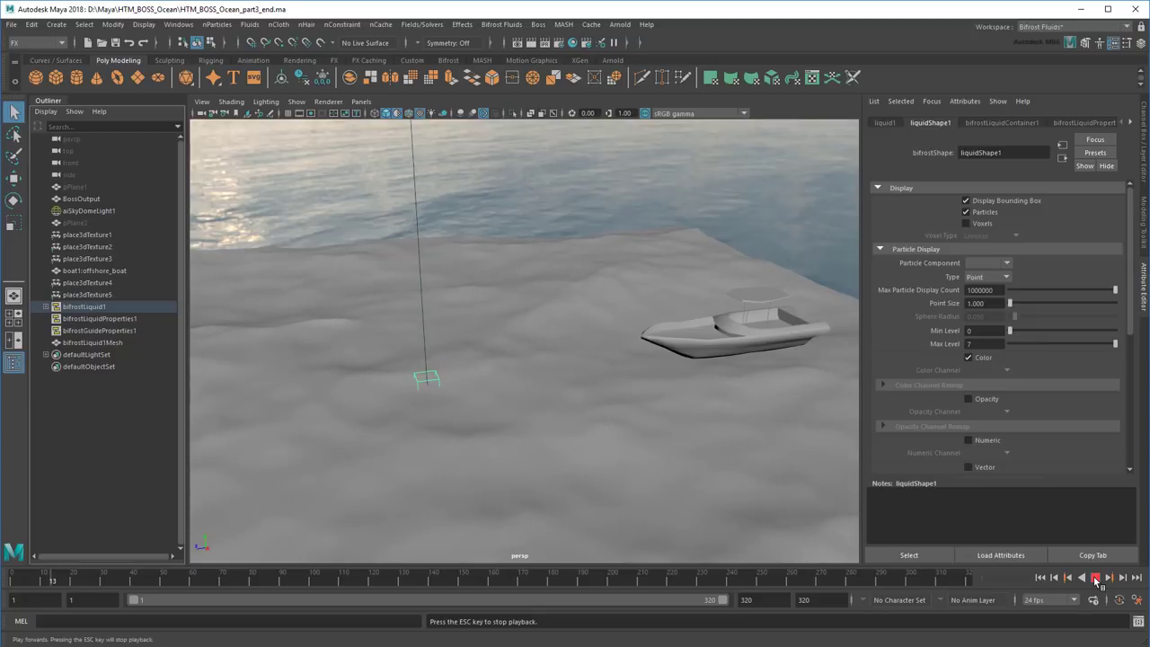
left_click(1096, 580)
left_click_drag(794, 374, 565, 377, "alt")
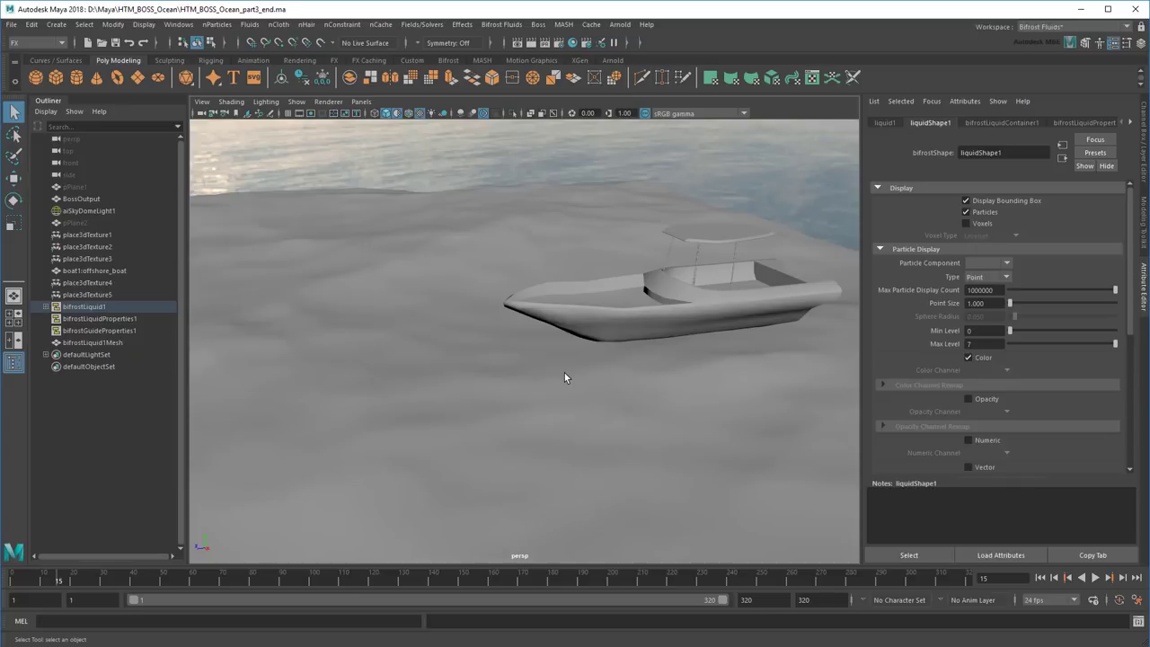
Make the boat hull an emission region for bifrostLiquid1 via Bifrost Fluids > Emission Region
left_click(659, 324)
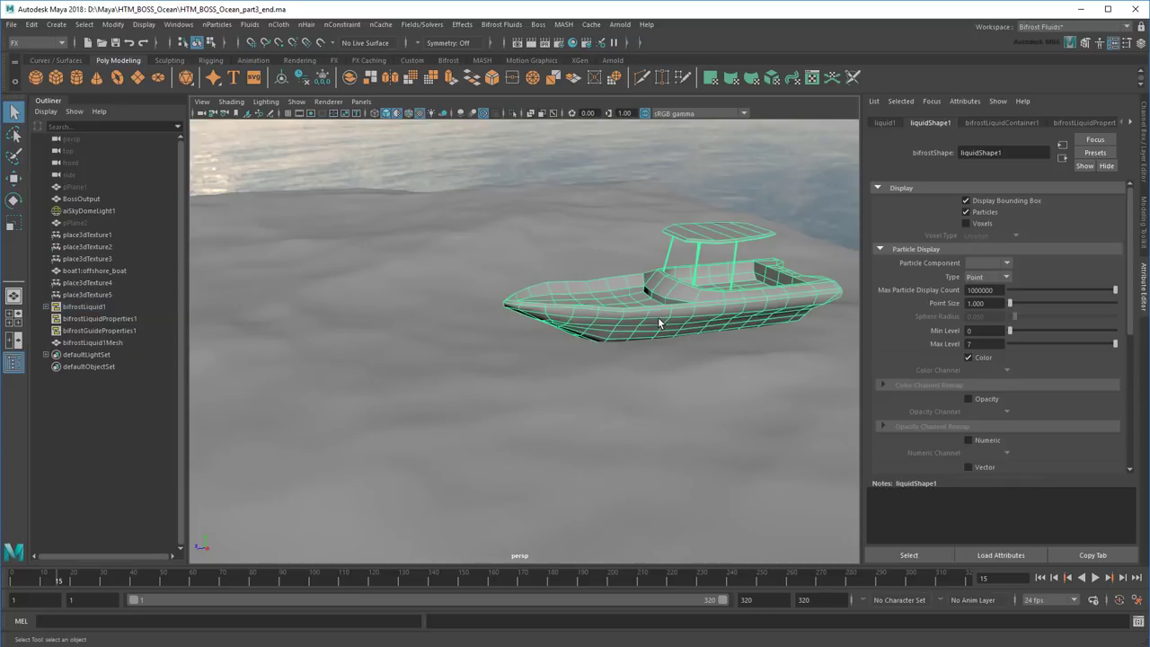
left_click(80, 308)
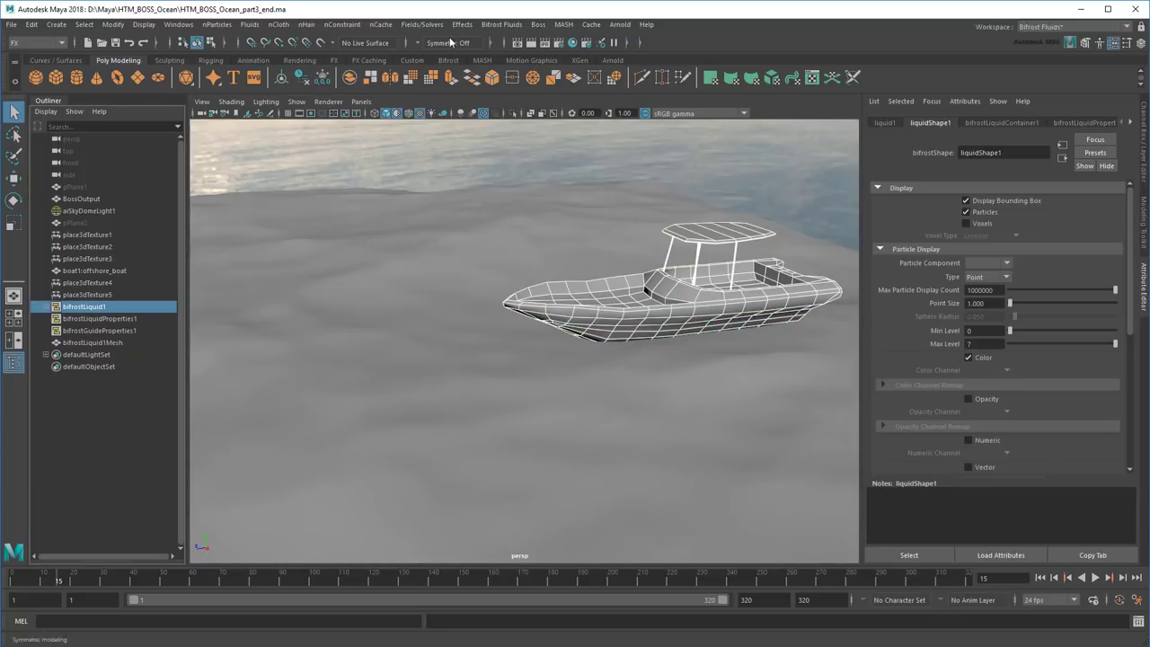
left_click(487, 25)
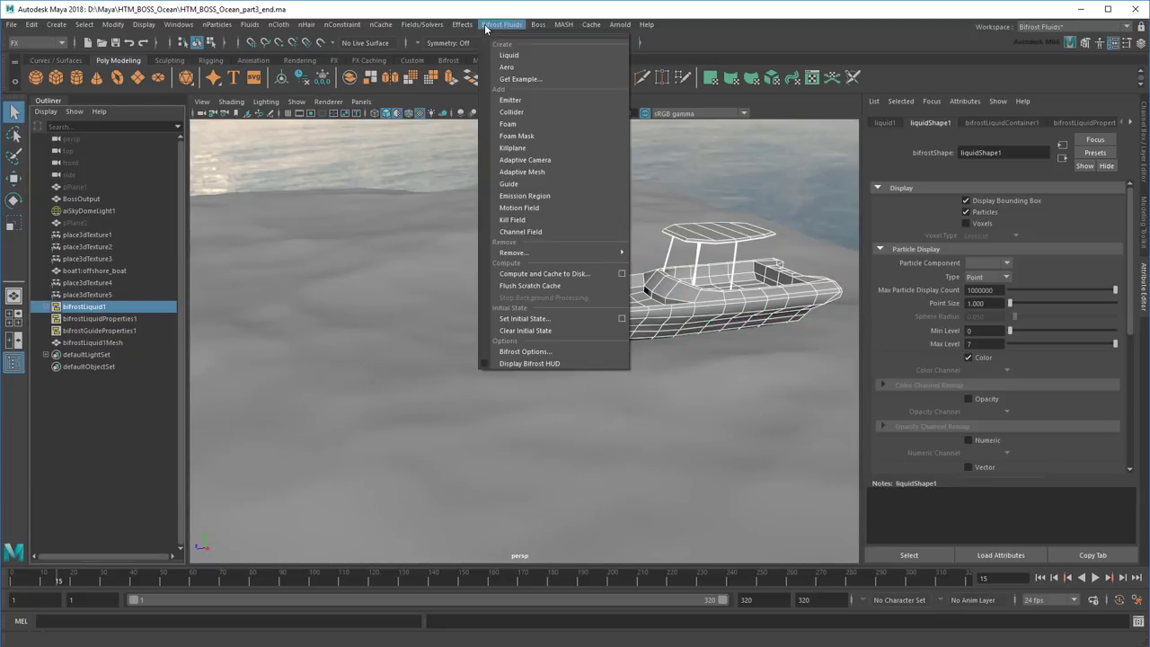
left_click(597, 197)
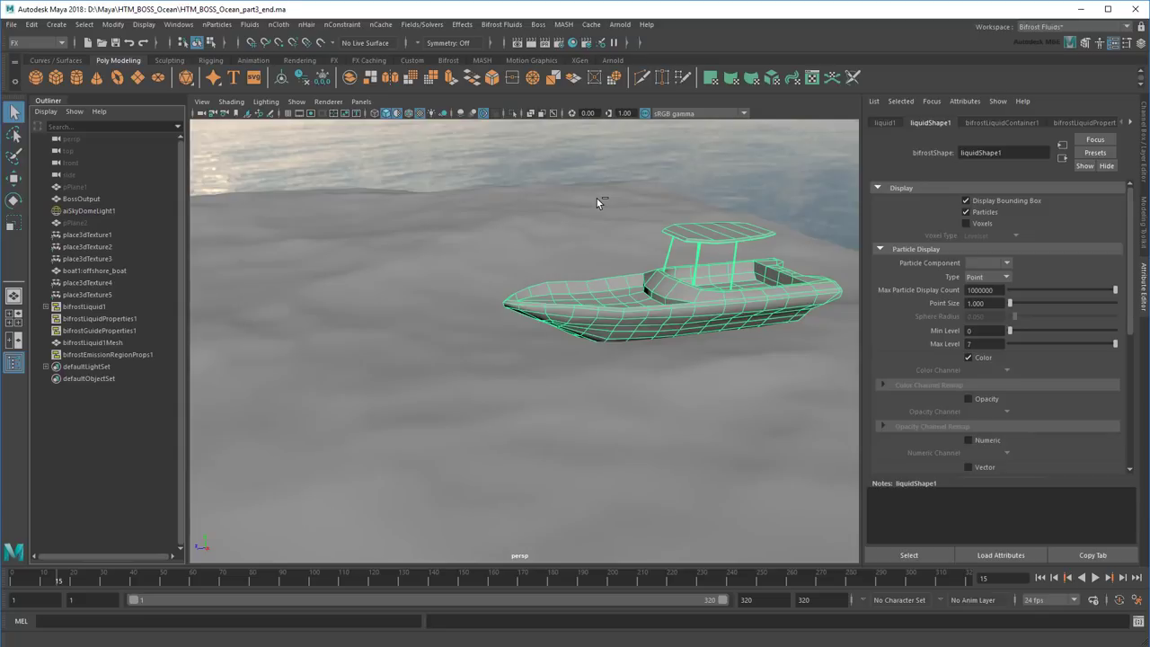
Set bifrostLiquid1's Master Voxel Size to 0.1 in bifrostLiquidPropertiesContainer1
left_click(101, 307)
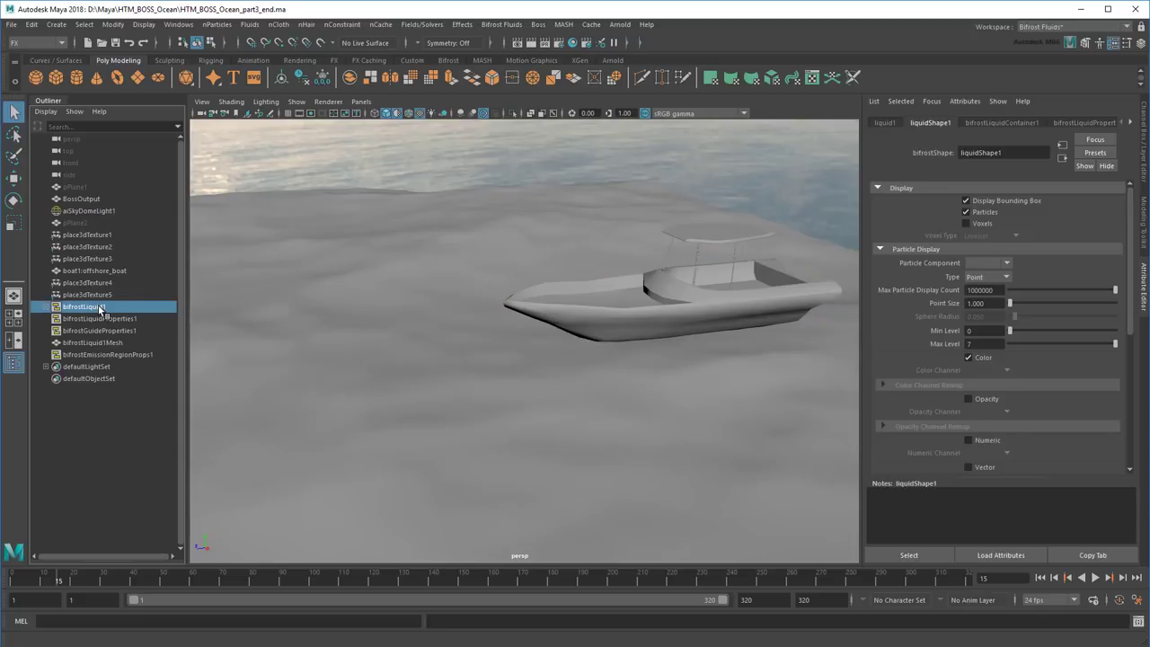
left_click(1085, 124)
left_click_drag(992, 297, 971, 297)
type("1")
key("Return")
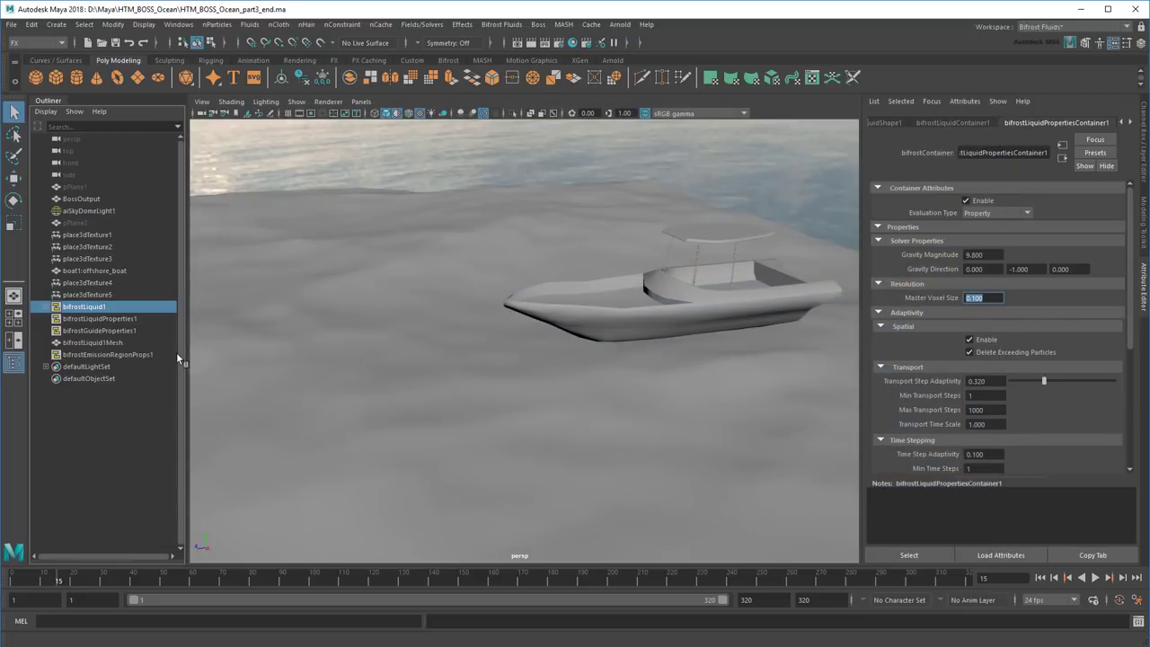
Set bifrostEmissionRegionProps1's Conversion Thickness to 2
left_click(146, 355)
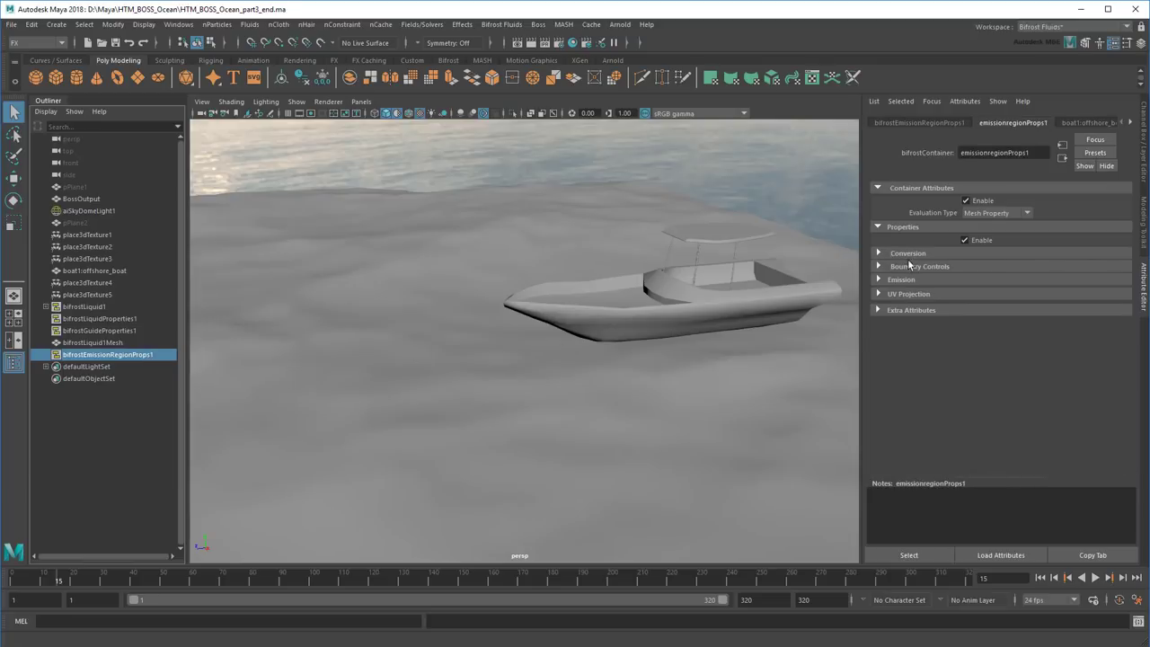
left_click(918, 255)
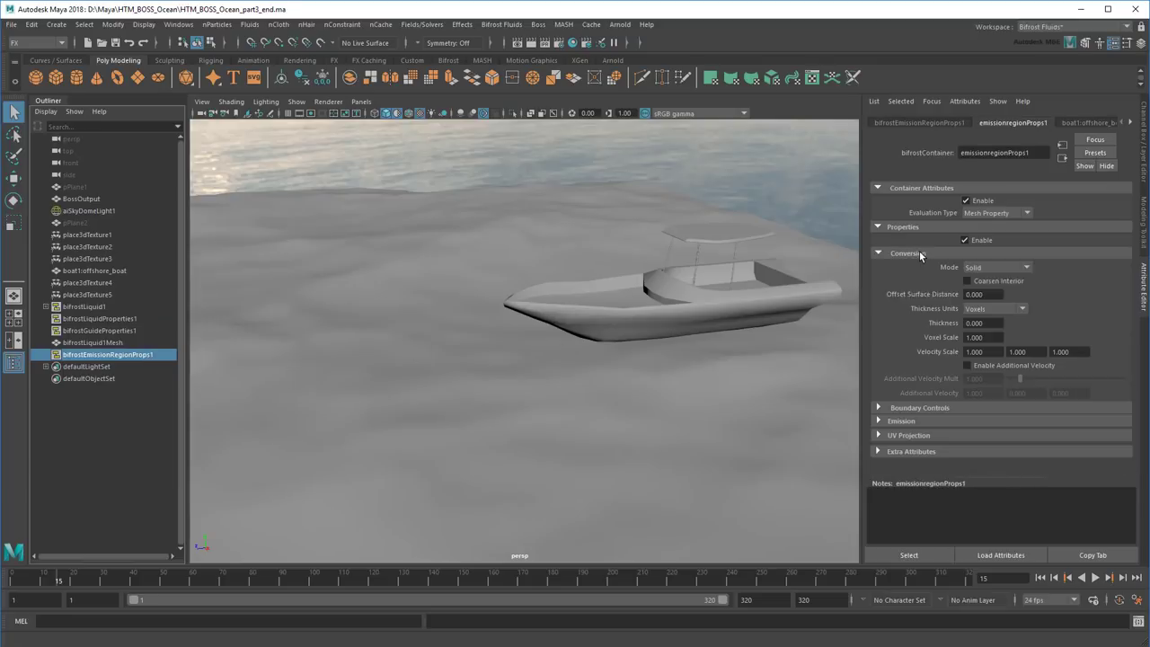
left_click(984, 322)
type("2")
key("Return")
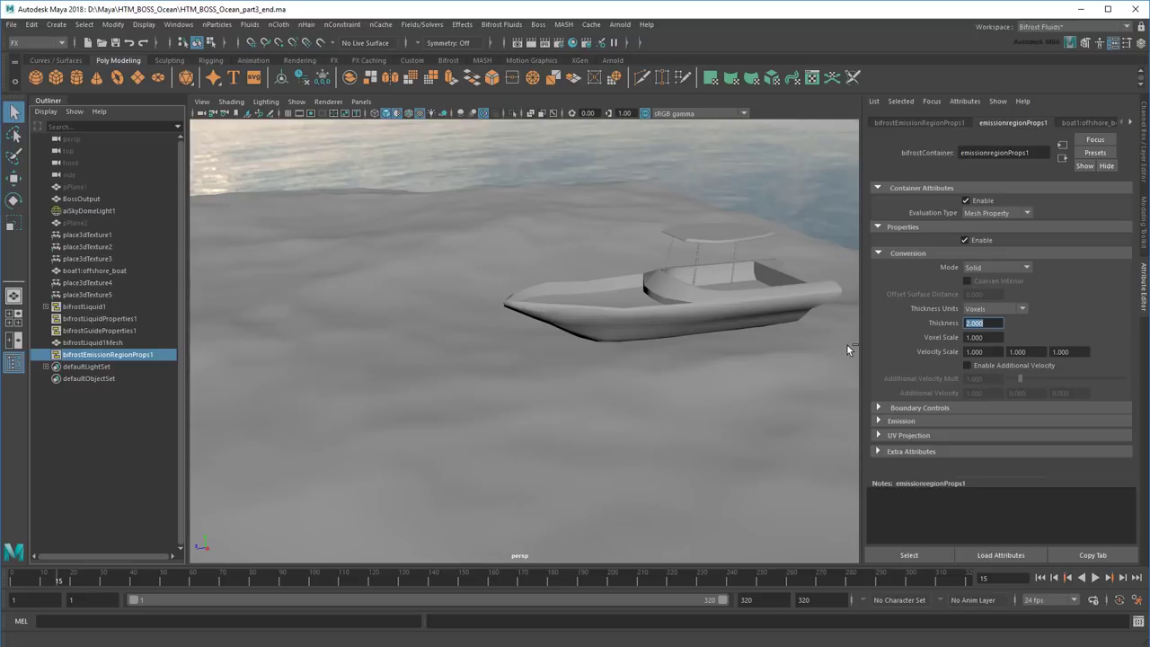
Make the ocean mesh a Bifrost guide for bifrostLiquid1, then return to frame 1
left_click(545, 424)
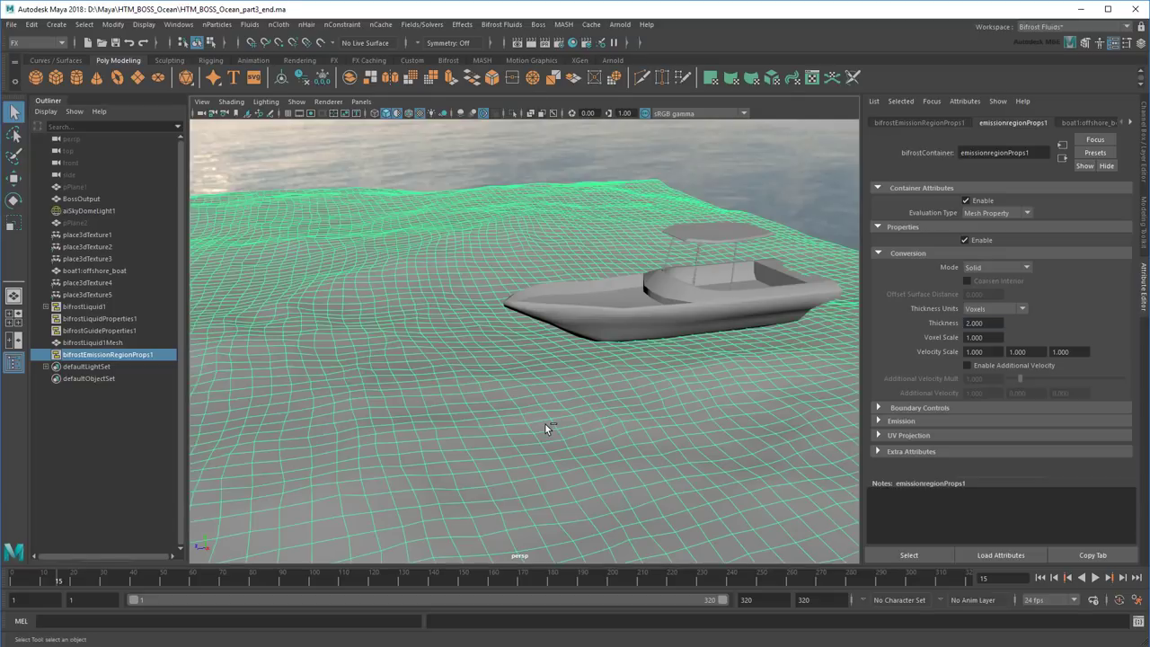
left_click(98, 308, "ctrl")
left_click(505, 24)
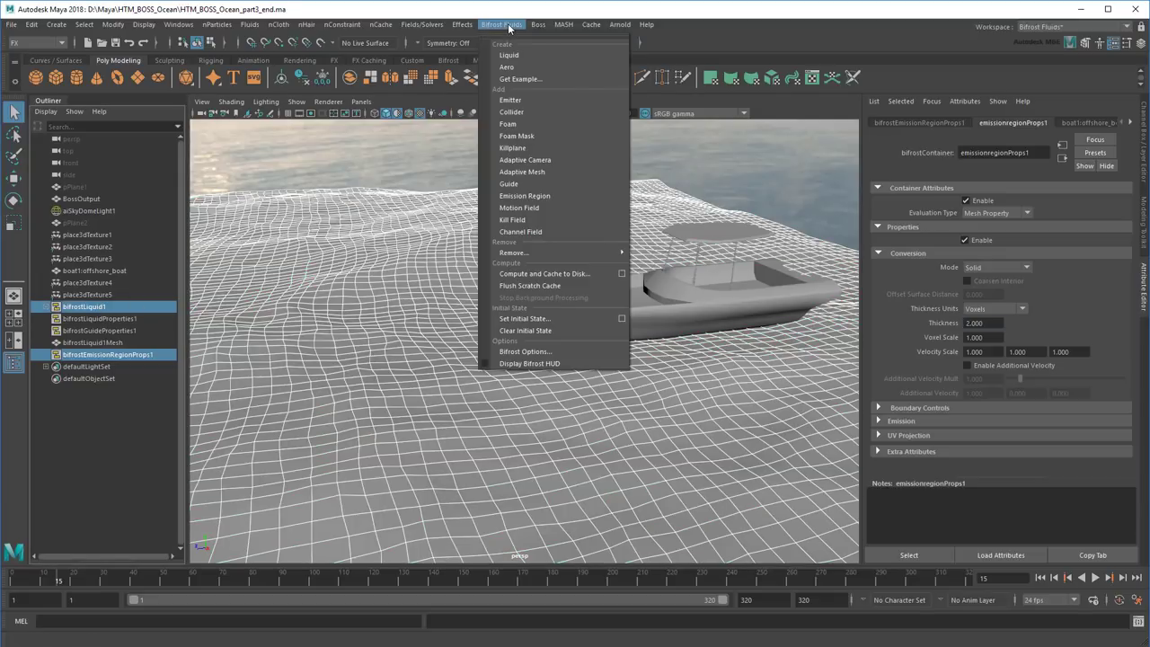
left_click(530, 184)
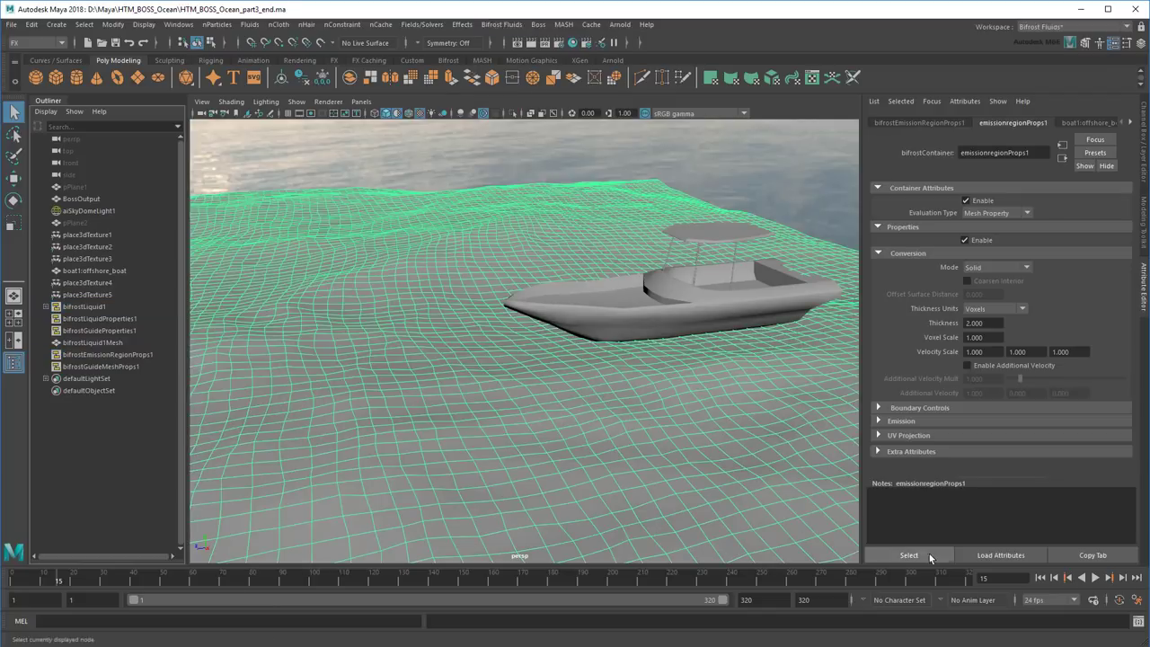
left_click(1040, 578)
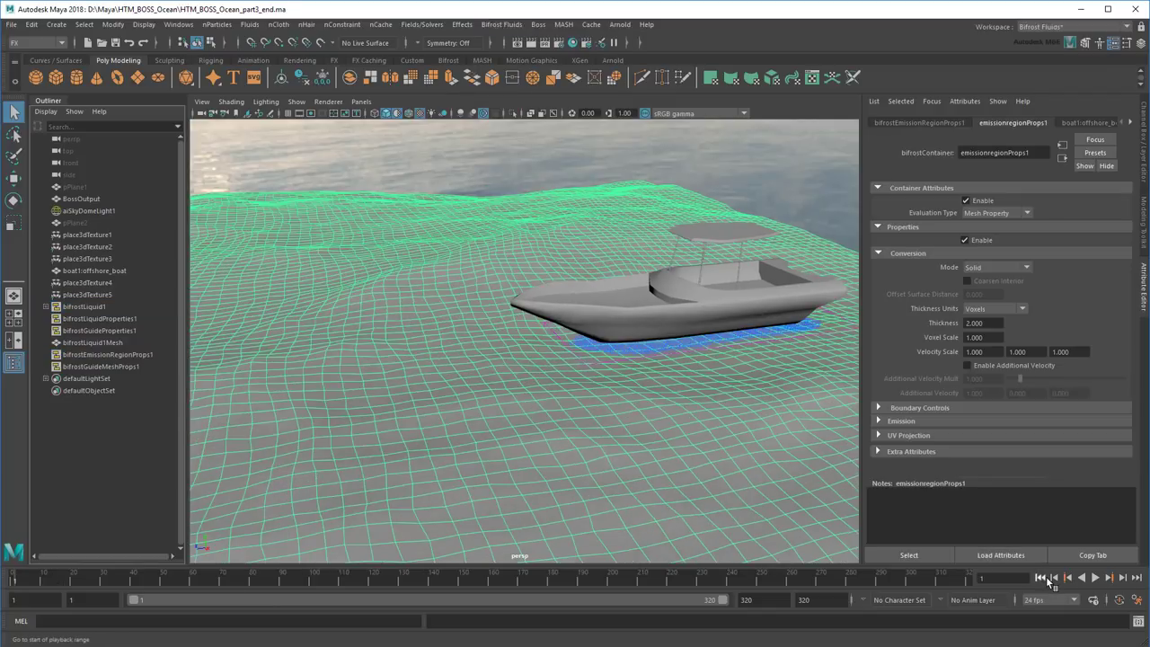
left_click(114, 470)
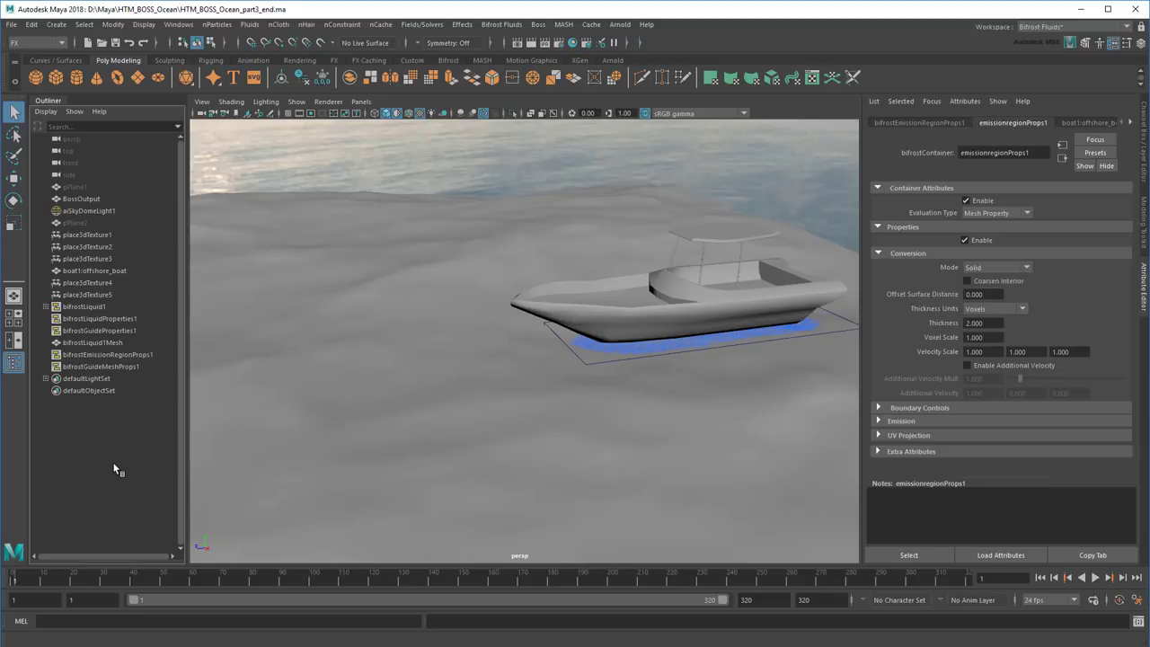
Hide BossOutput and switch the viewport to wireframe to inspect the liquid under the hull
key("ctrl+h")
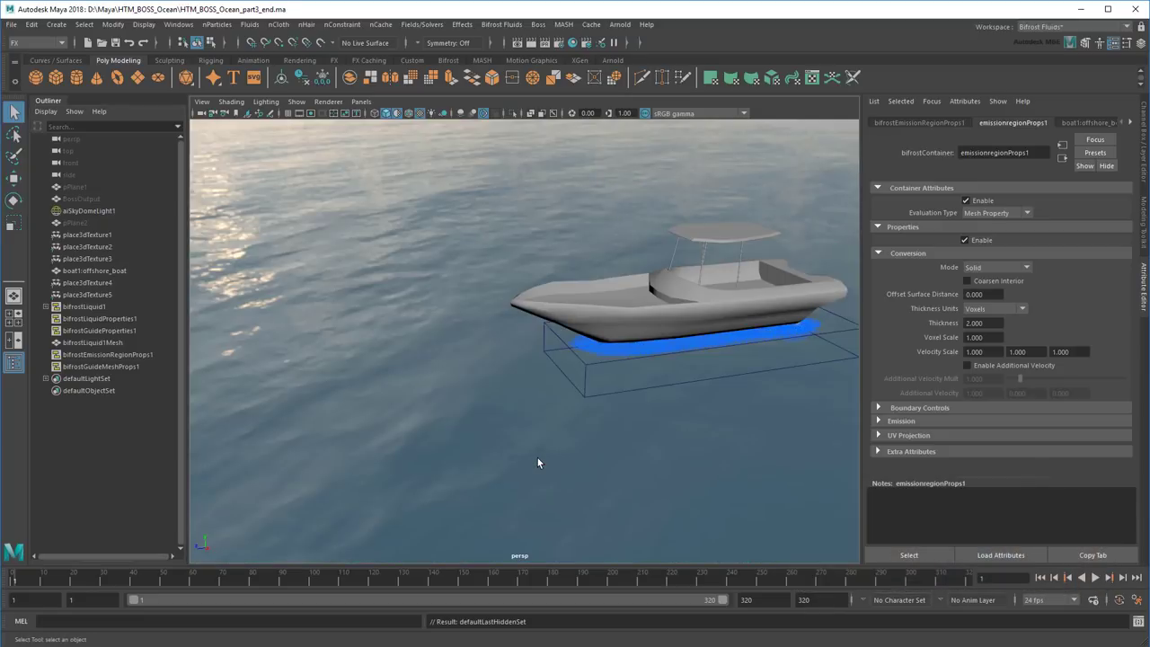
left_click_drag(714, 391, 526, 421, "alt")
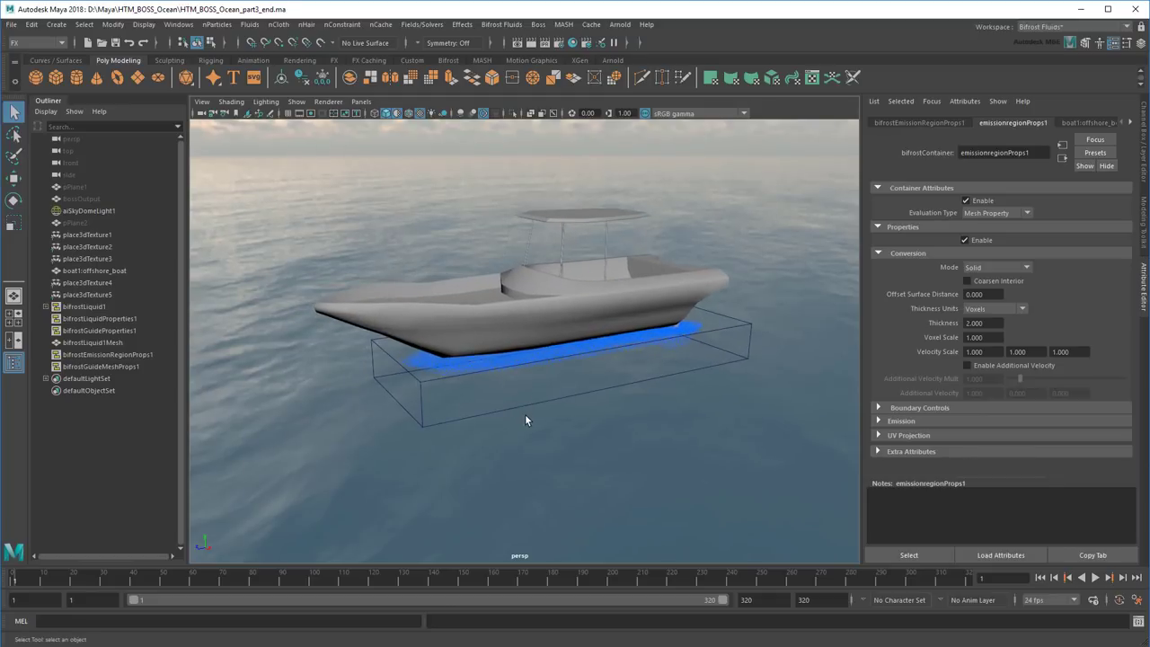
key("4")
scroll(536, 415, "up", 6)
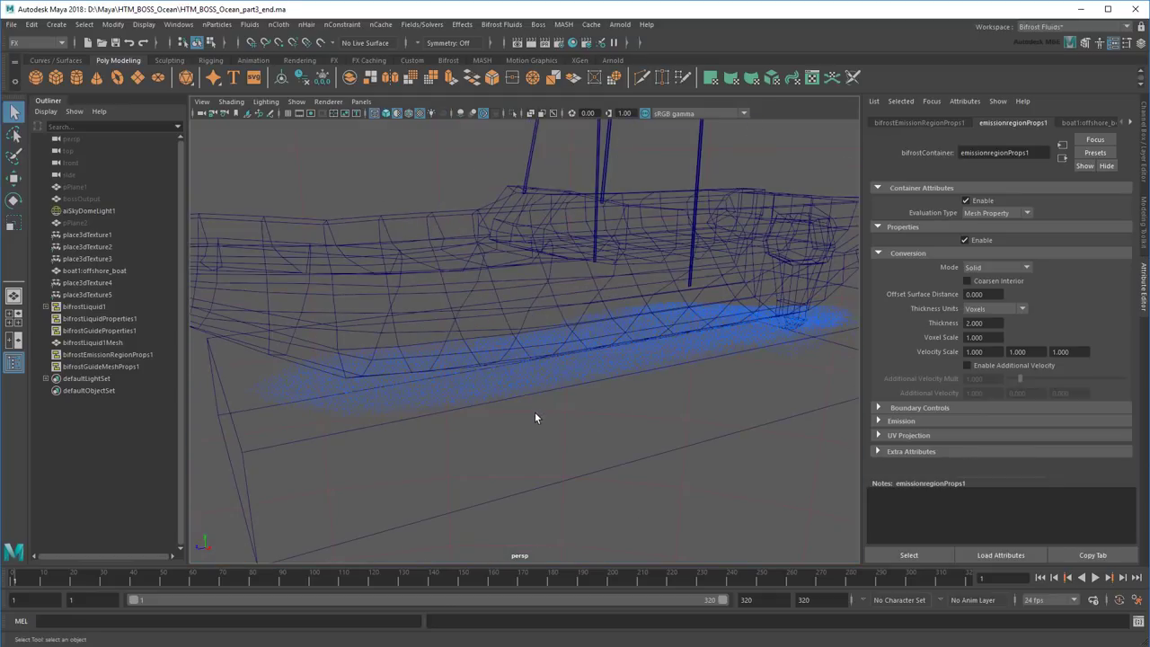
mouse_move(535, 417)
left_mouse_down("alt")
mouse_move(560, 429)
mouse_move(601, 422)
mouse_move(543, 436)
left_mouse_up("alt")
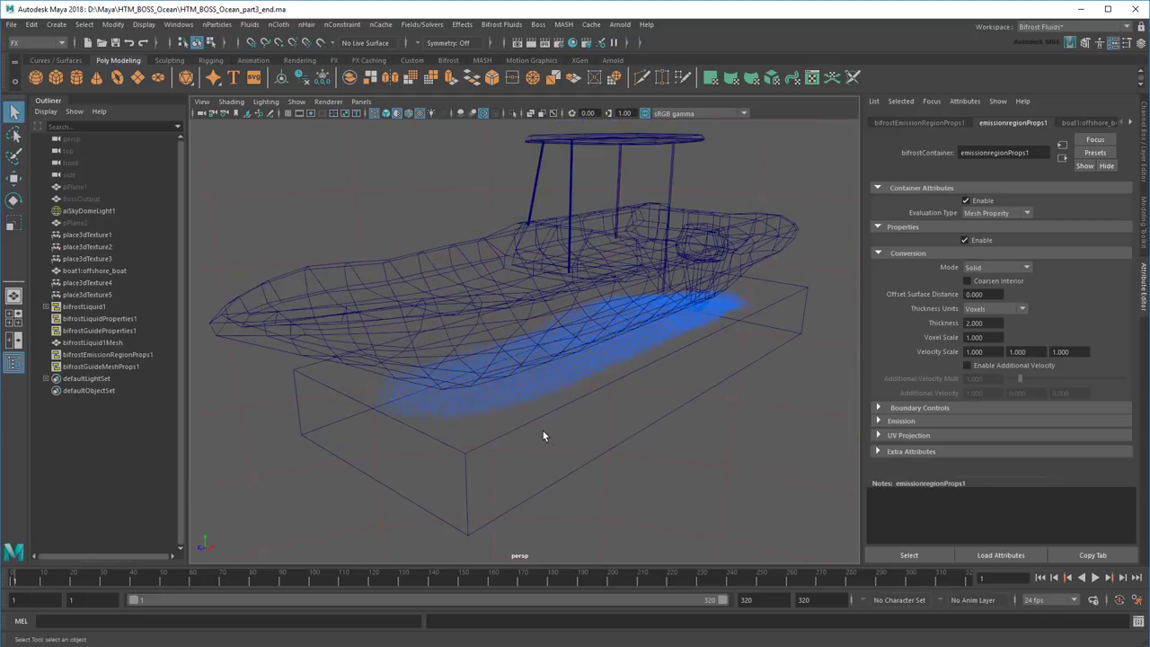
Make the boat a Bifrost collider for bifrostLiquid1, creating bifrostColliderProps1
left_click(551, 288)
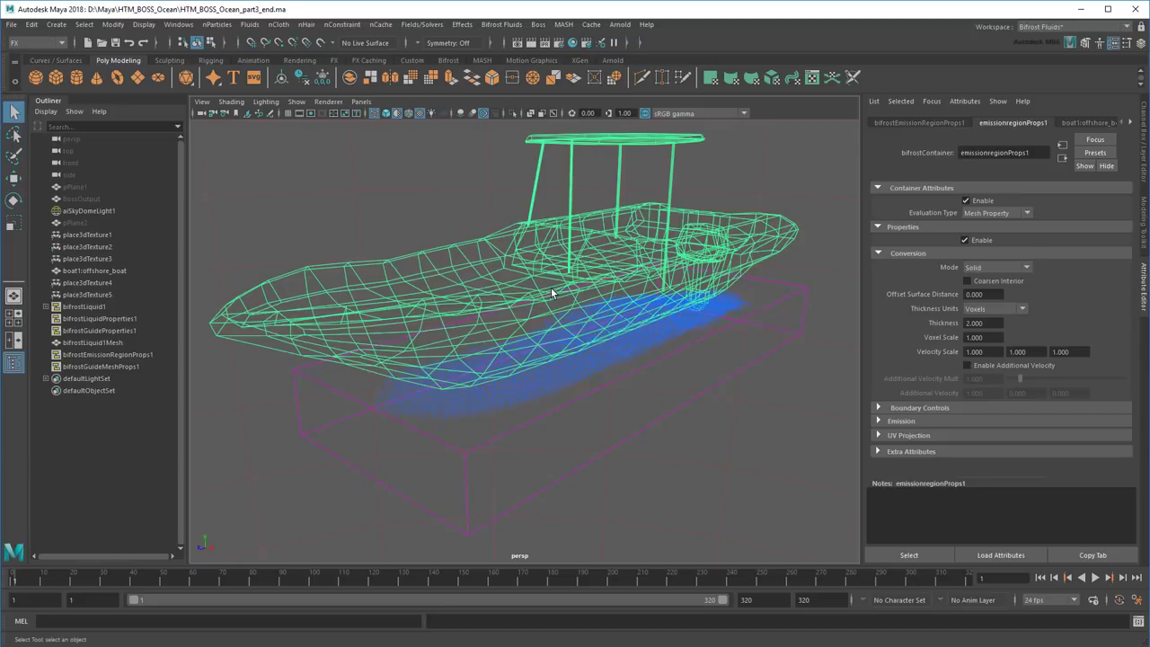
left_click(95, 307)
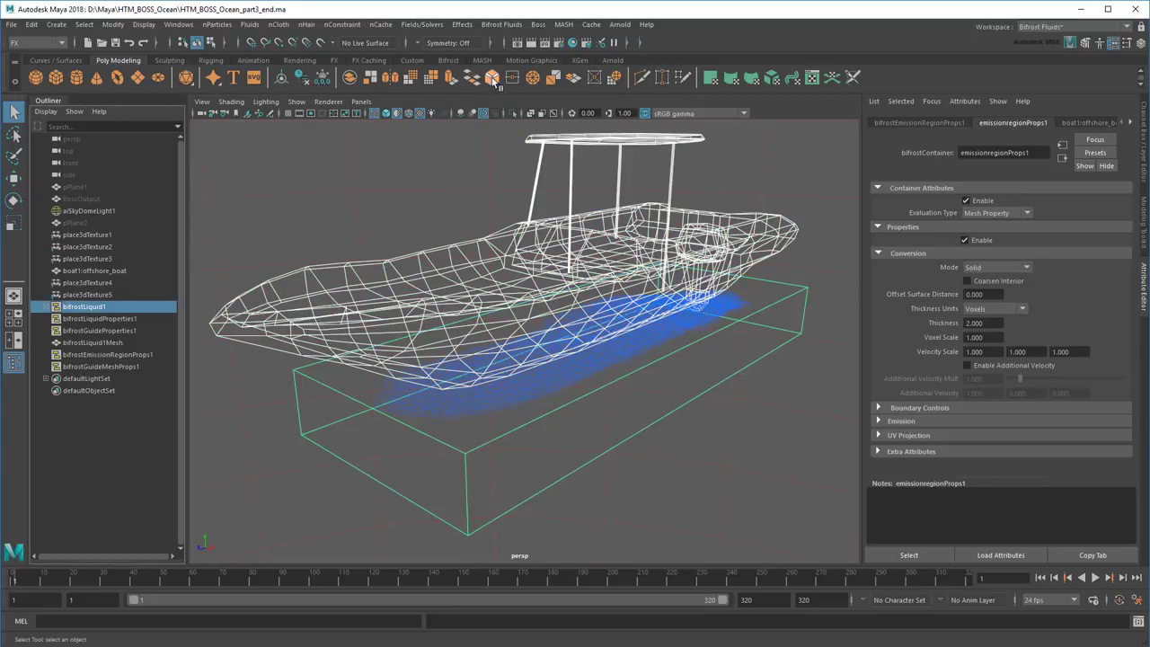
left_click(501, 24)
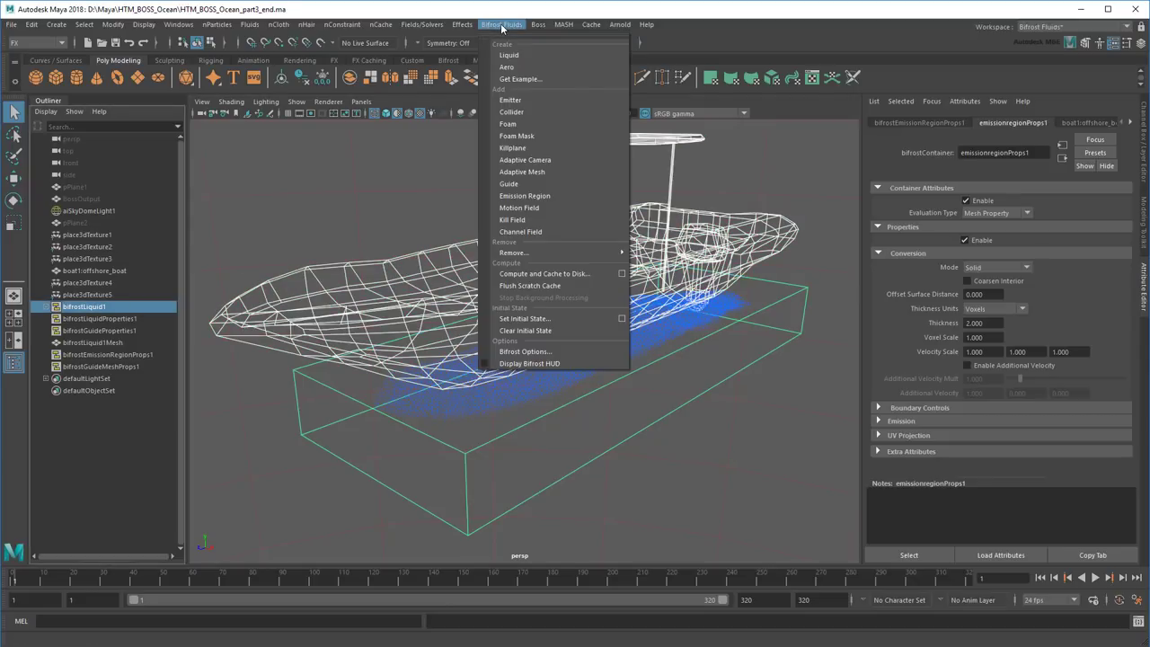
left_click(548, 111)
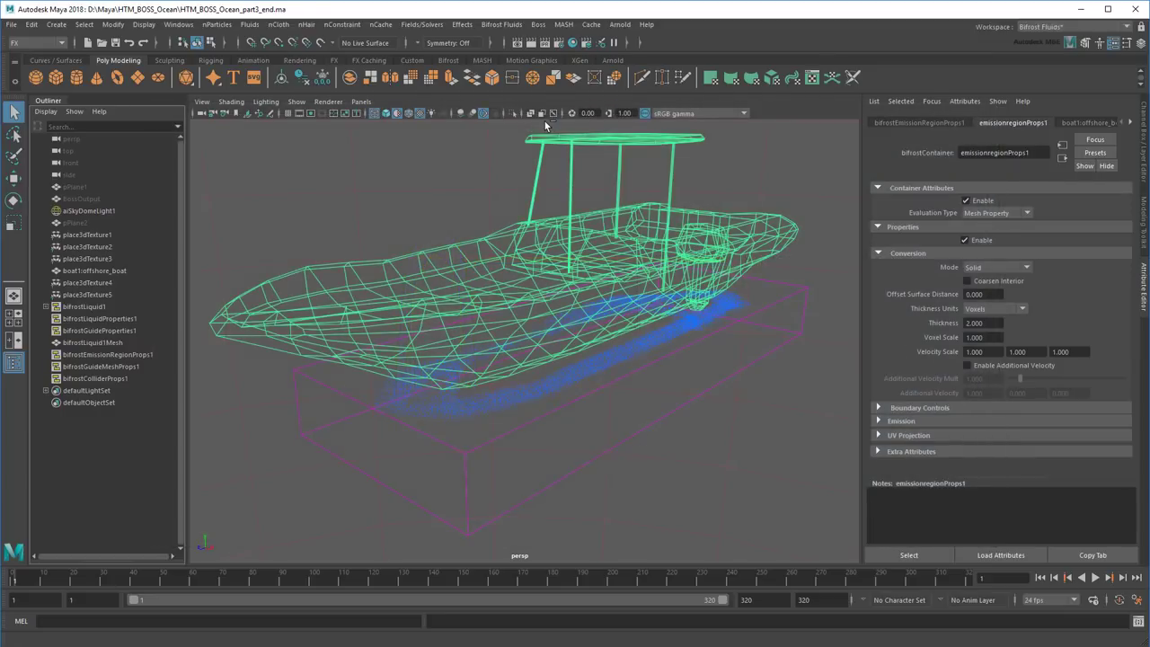
left_click_drag(544, 121, 238, 456, "alt")
Set bifrostColliderProps1's Thickness to 0.05
left_click(111, 379)
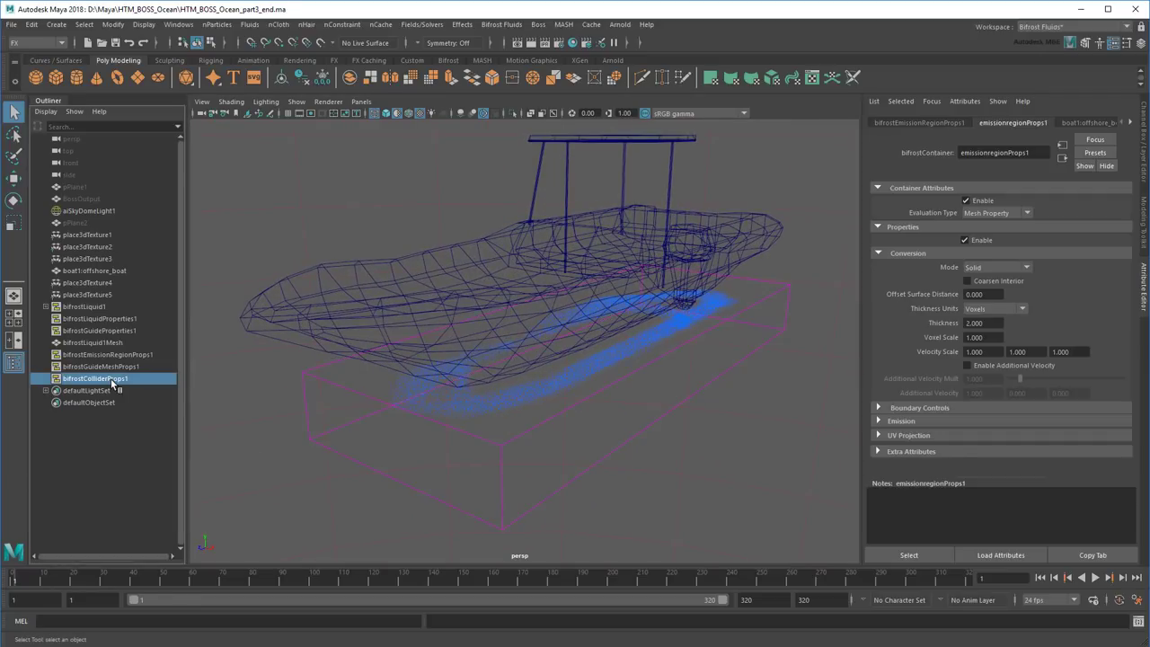
double_click(988, 323)
type("0.05")
key("Return")
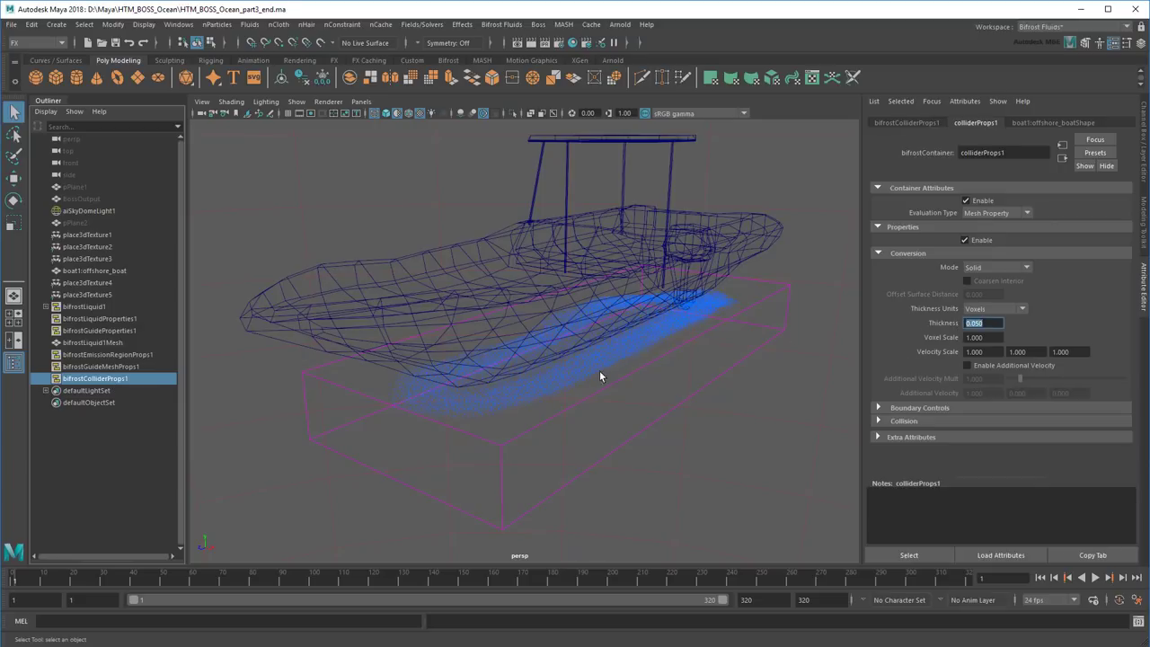
Switch to textured display and play the simulation to frame 27
mouse_move(612, 417)
left_mouse_down("alt")
mouse_move(662, 404)
mouse_move(609, 417)
mouse_move(689, 428)
left_mouse_up("alt")
key("6")
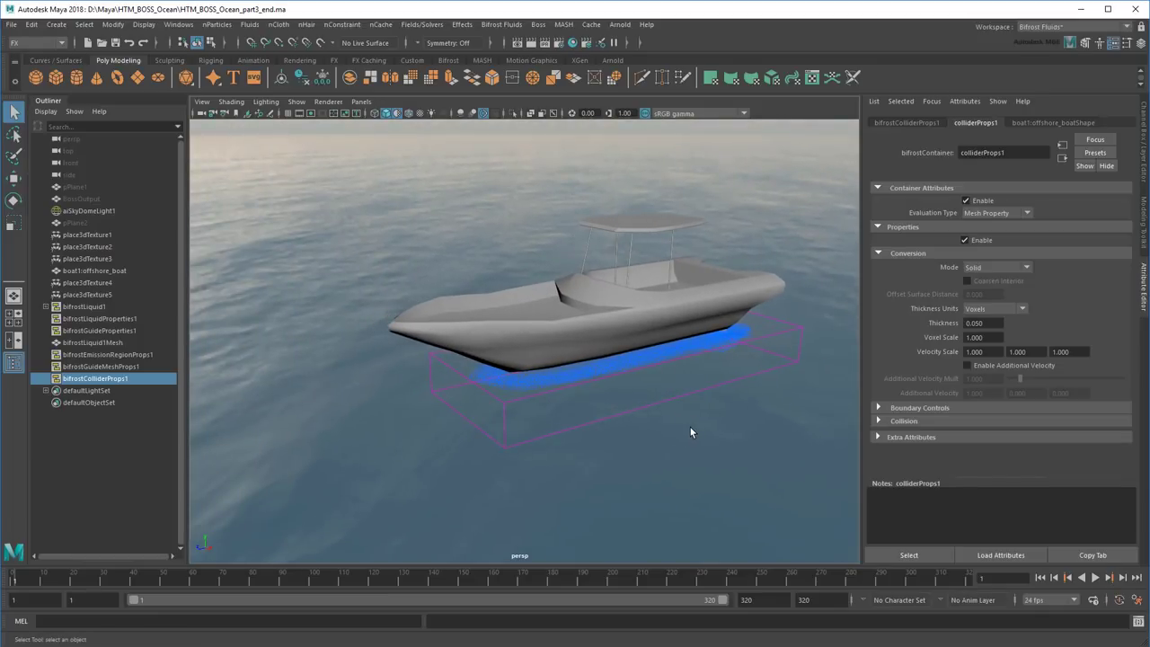
left_click(1095, 578)
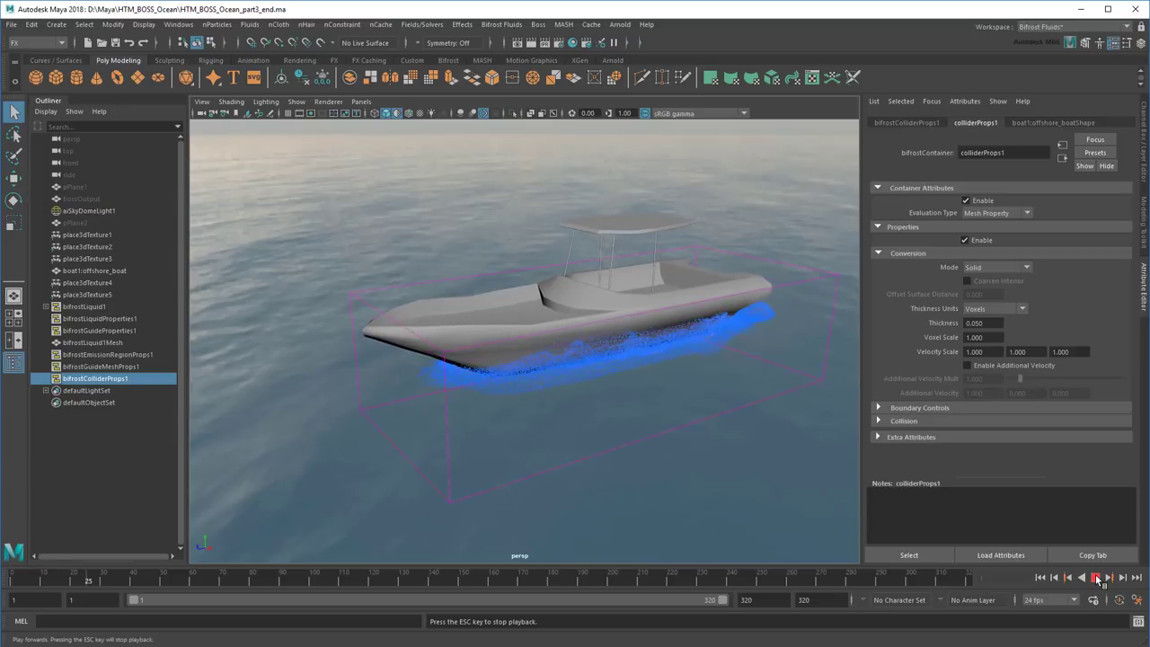
left_click(1096, 579)
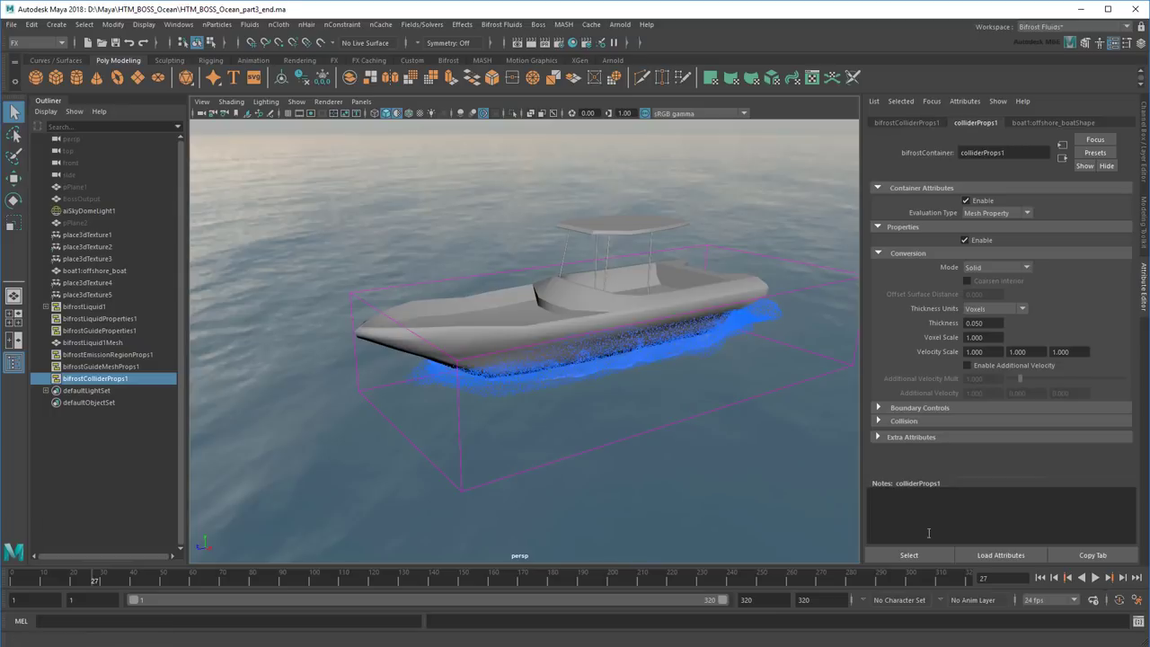
middle_click_drag(675, 449, 636, 454, "alt")
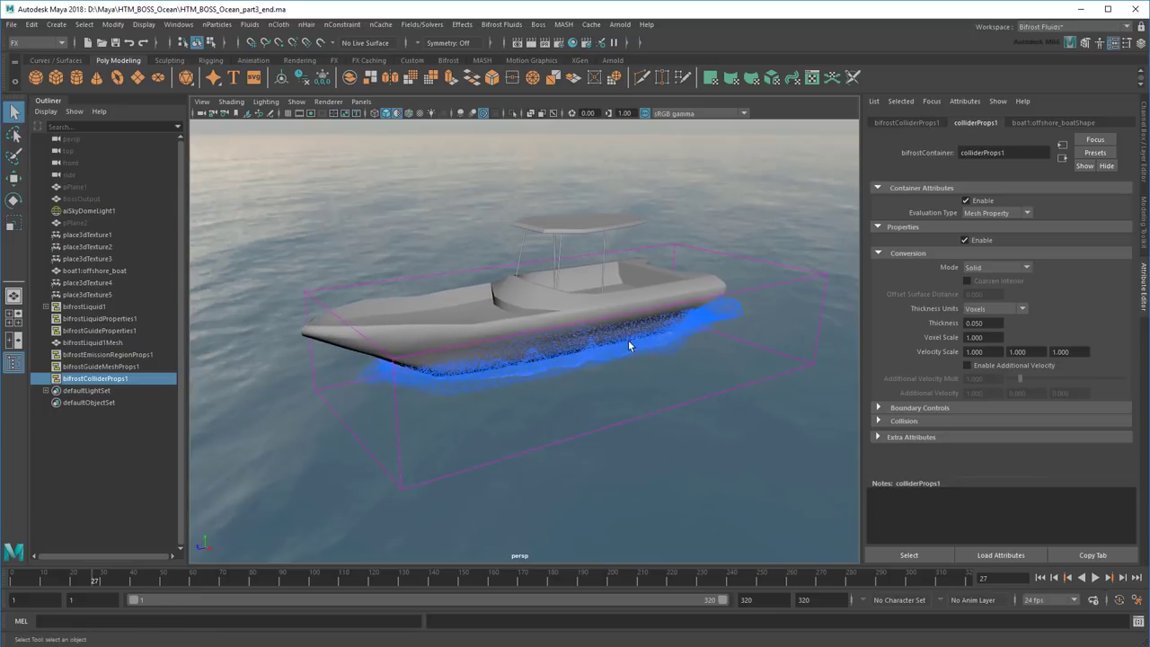
Render the boat in the Arnold RenderView, then zoom and orbit to re-render from another angle
left_click(620, 24)
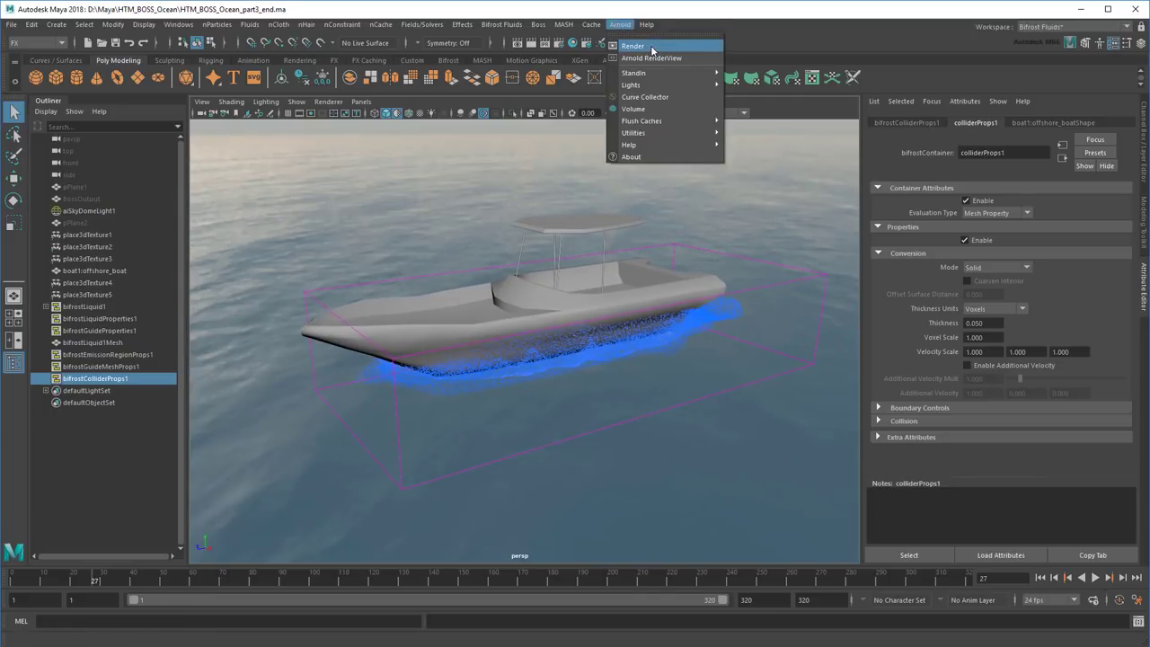
left_click(652, 47)
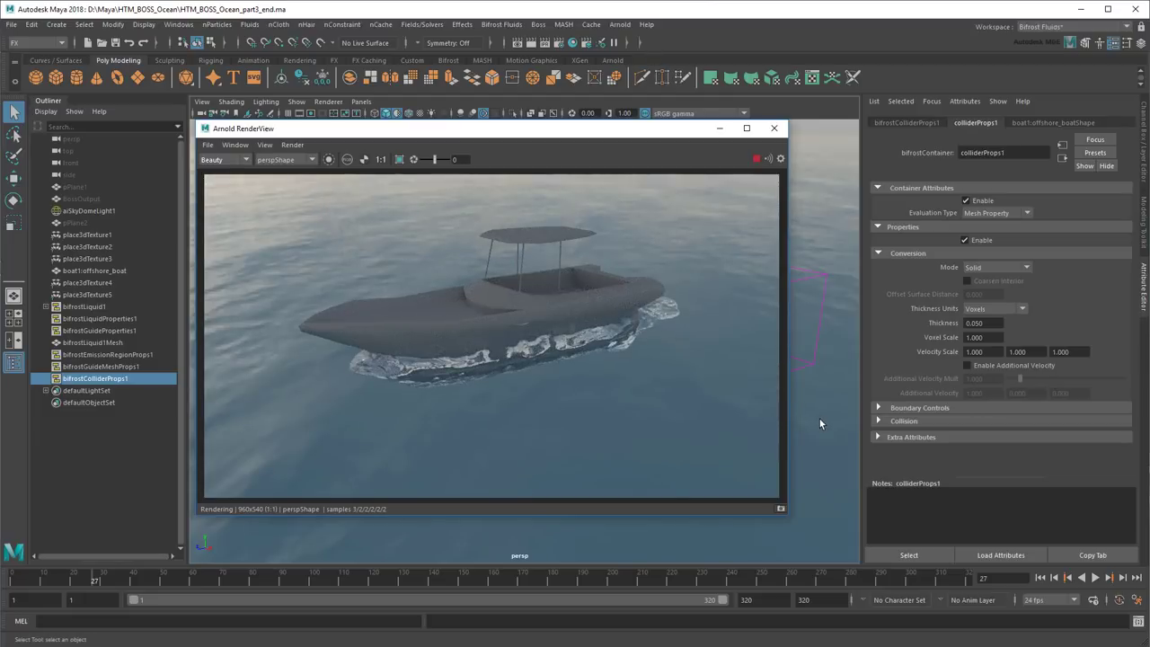
scroll(815, 423, "up", 2)
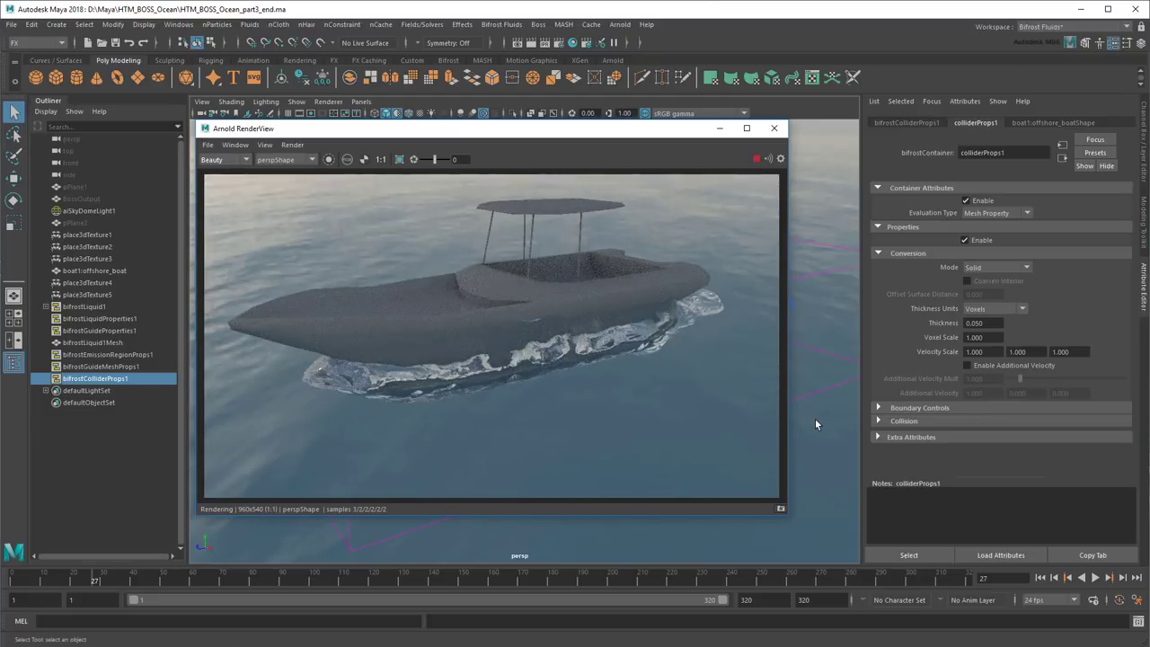
left_click_drag(815, 425, 835, 406, "alt")
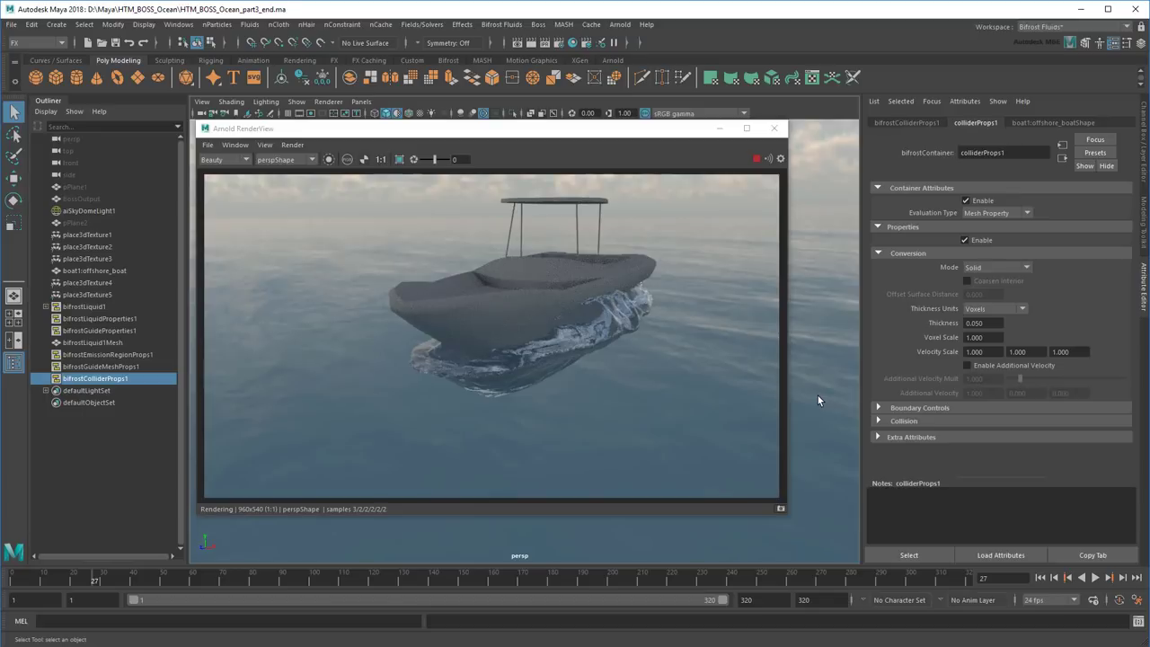
Close the RenderView and add Bifrost foam to bifrostLiquid1
left_click(773, 127)
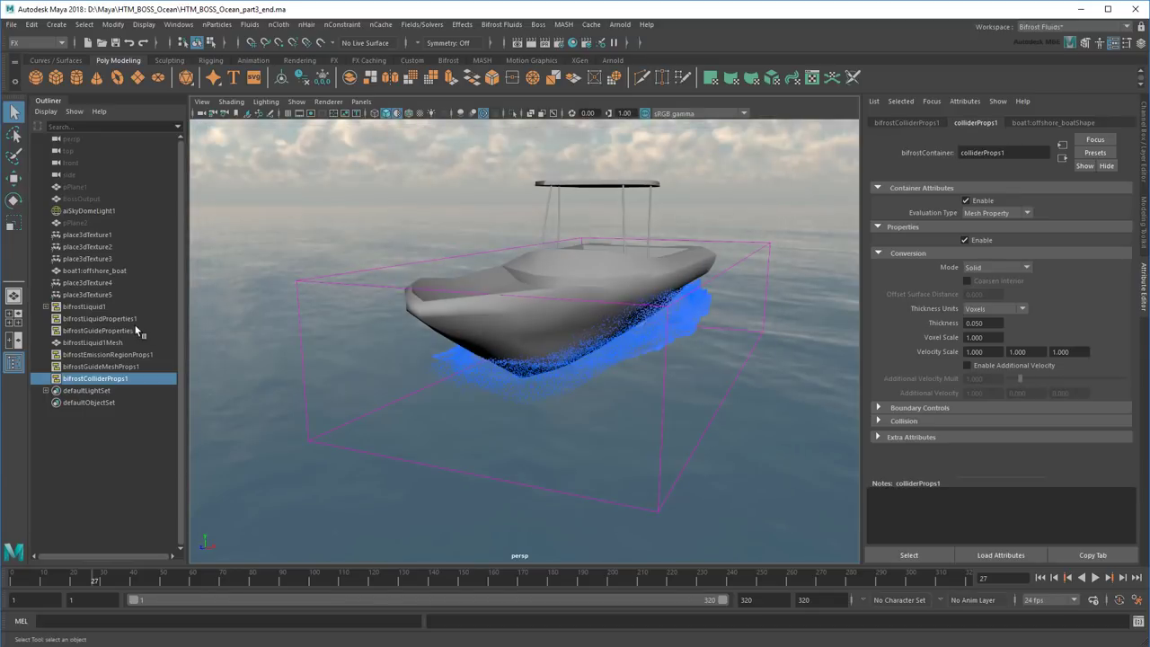
left_click(84, 306)
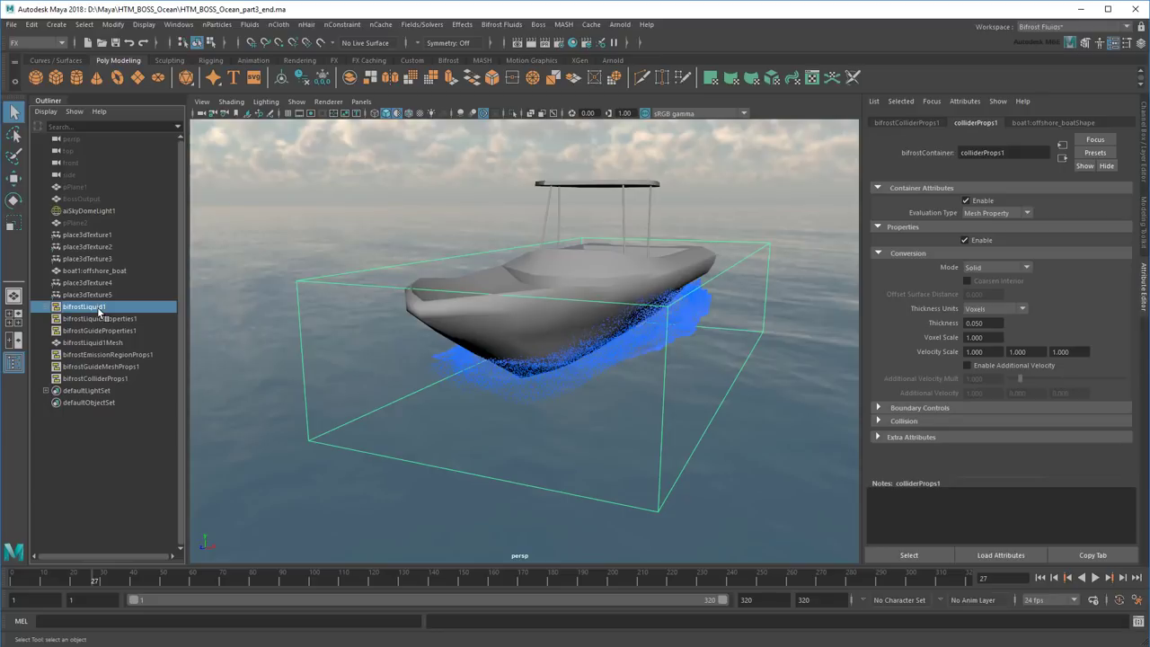
left_click(501, 24)
left_click(556, 123)
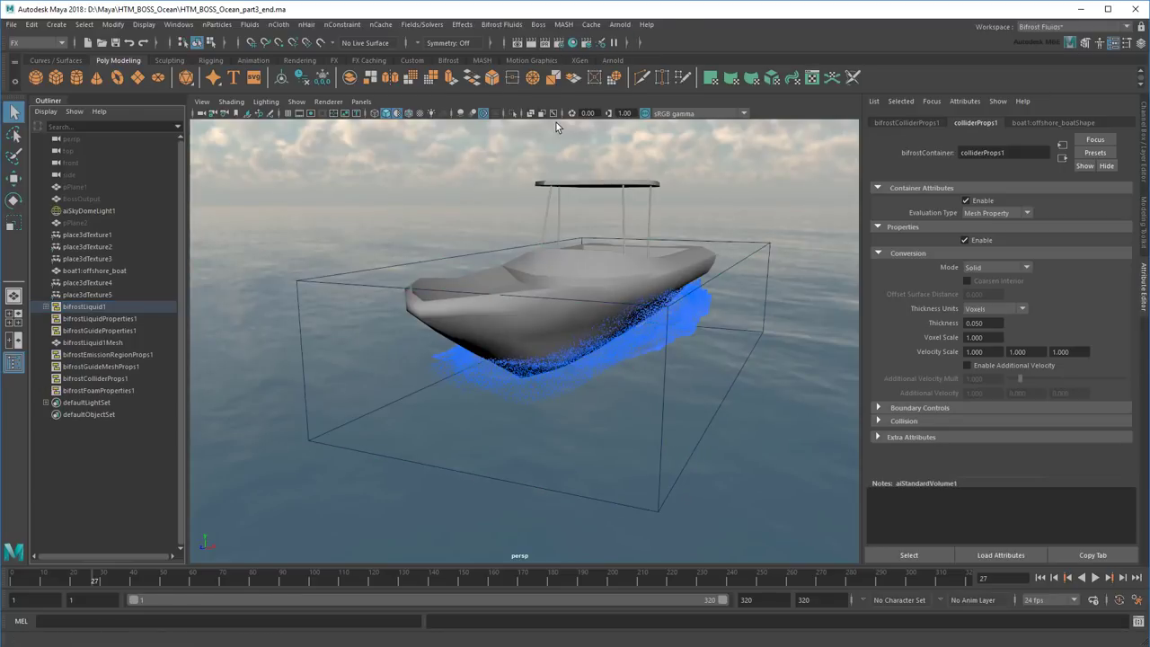
Replay the simulation from frame 1 to 25, inspect the hull, and select bifrostFoamProperties1
left_click(1041, 578)
left_click(1094, 579)
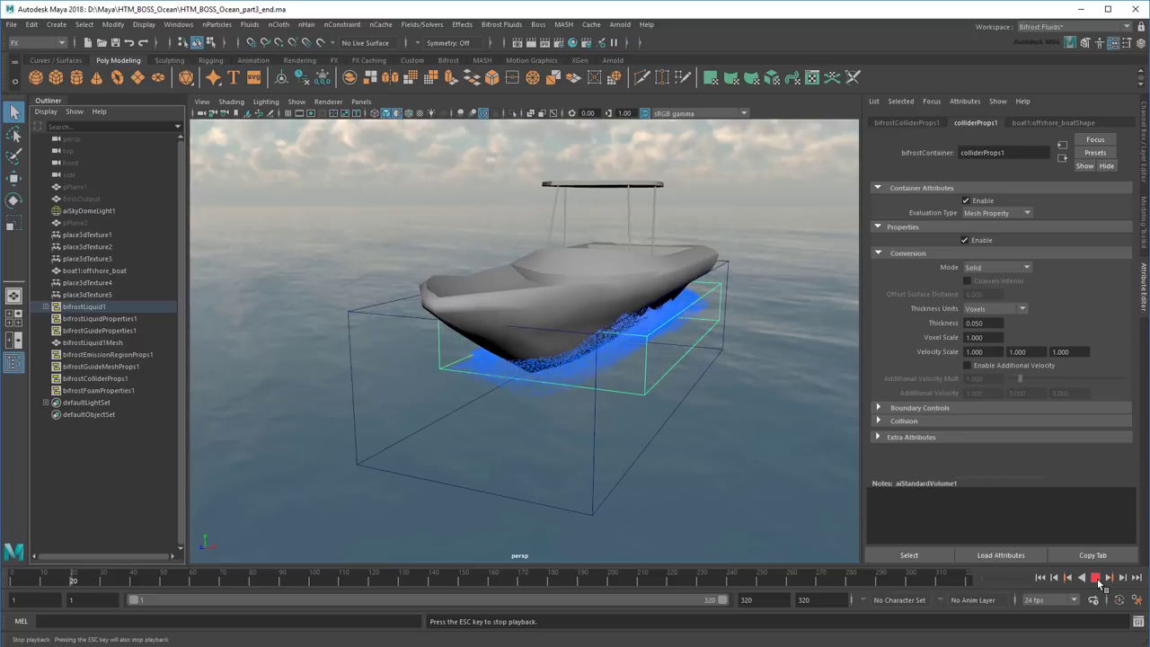
left_click(1096, 578)
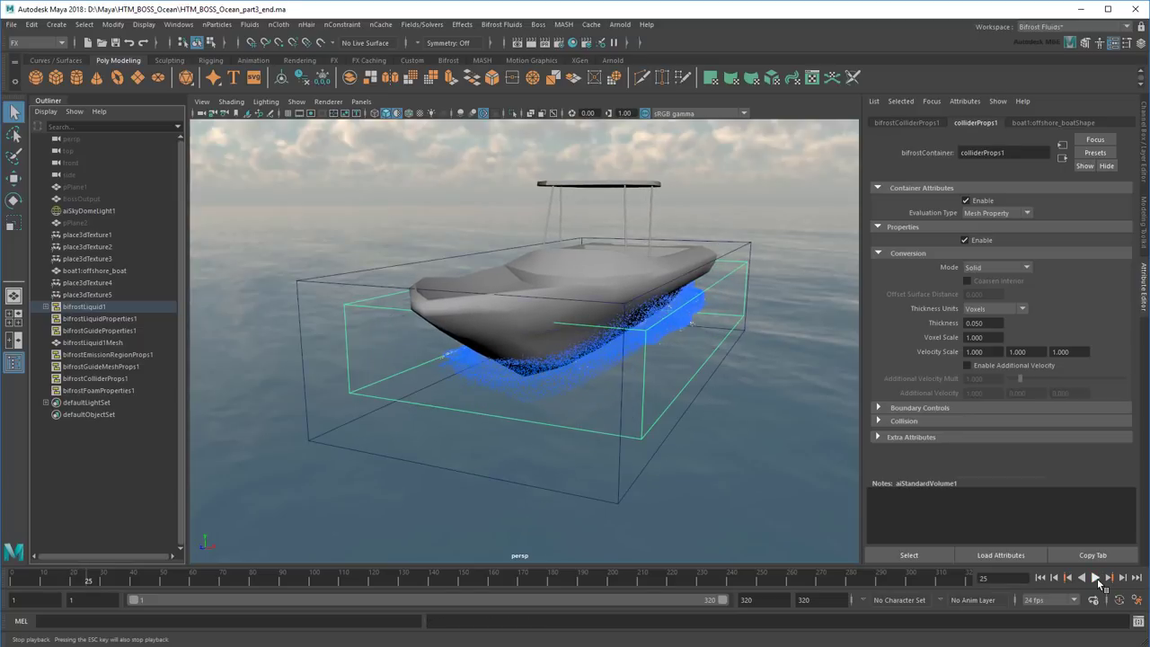
scroll(730, 412, "up", 5)
left_click_drag(727, 418, 689, 418, "alt")
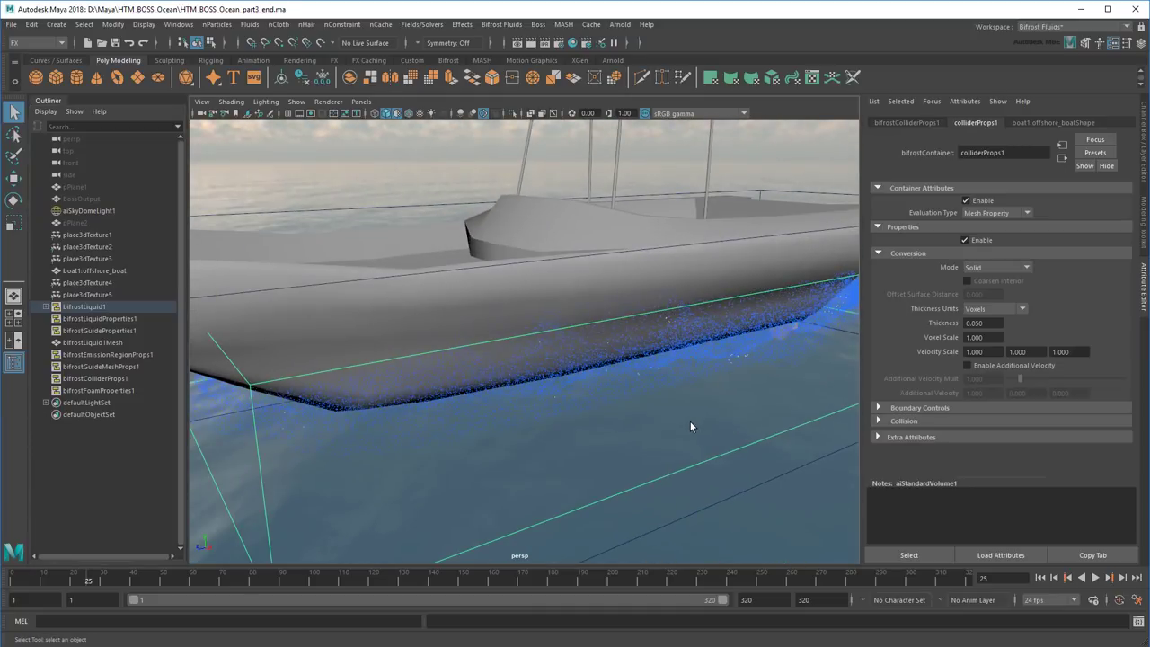
scroll(688, 424, "down", 5)
left_click_drag(688, 424, 711, 443, "alt")
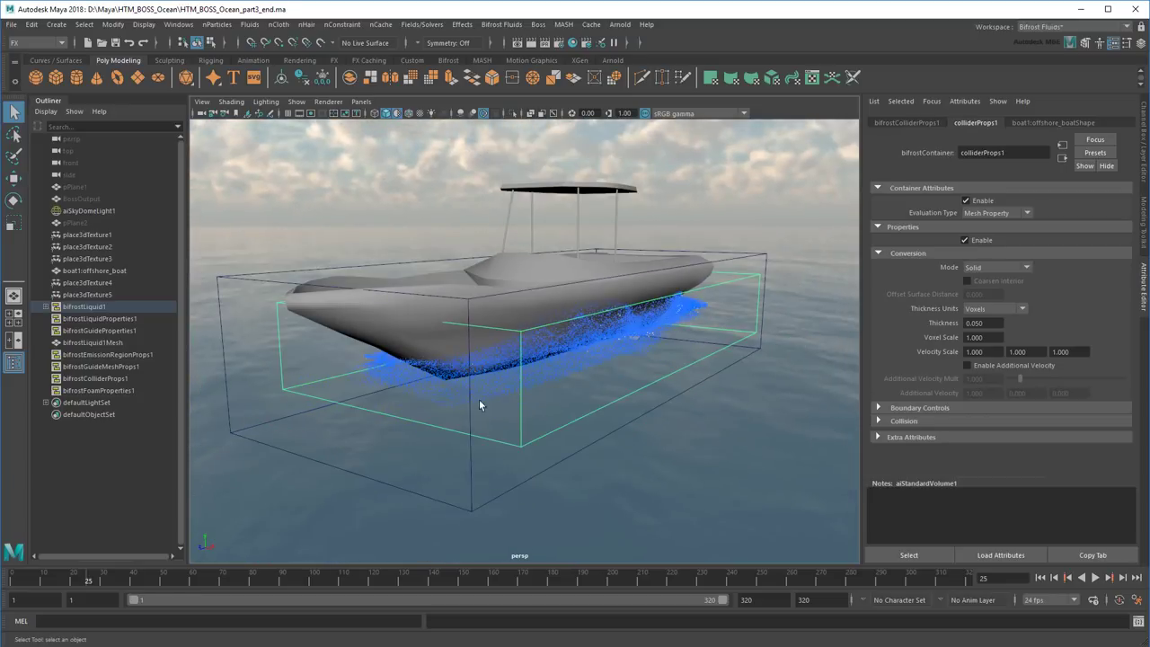
left_click(99, 391)
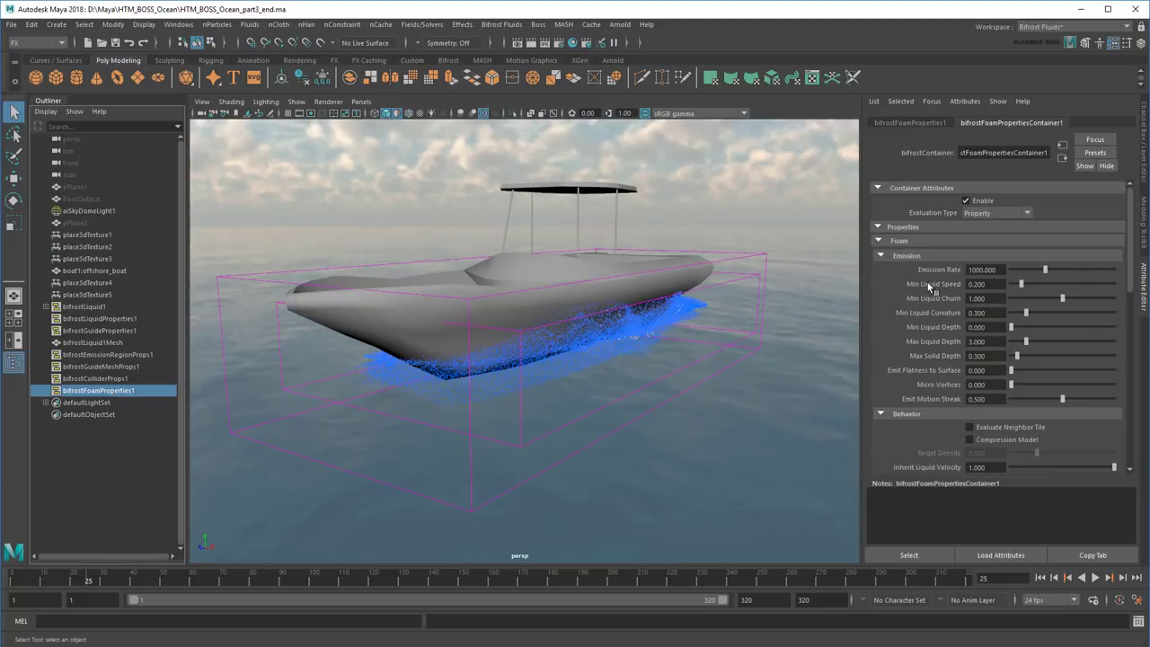
Set the foam Emission Rate to 10000 and Min Liquid Speed to 0.1
left_click(975, 270)
type("0")
key("Return")
key("Tab")
type("0.1")
key("Tab")
Set Min Liquid Churn 0.3 and Min Liquid Curvature 0.1, then select liquid1 under bifrostLiquid1
type("0.3")
key("Tab")
type("0.1")
key("Return")
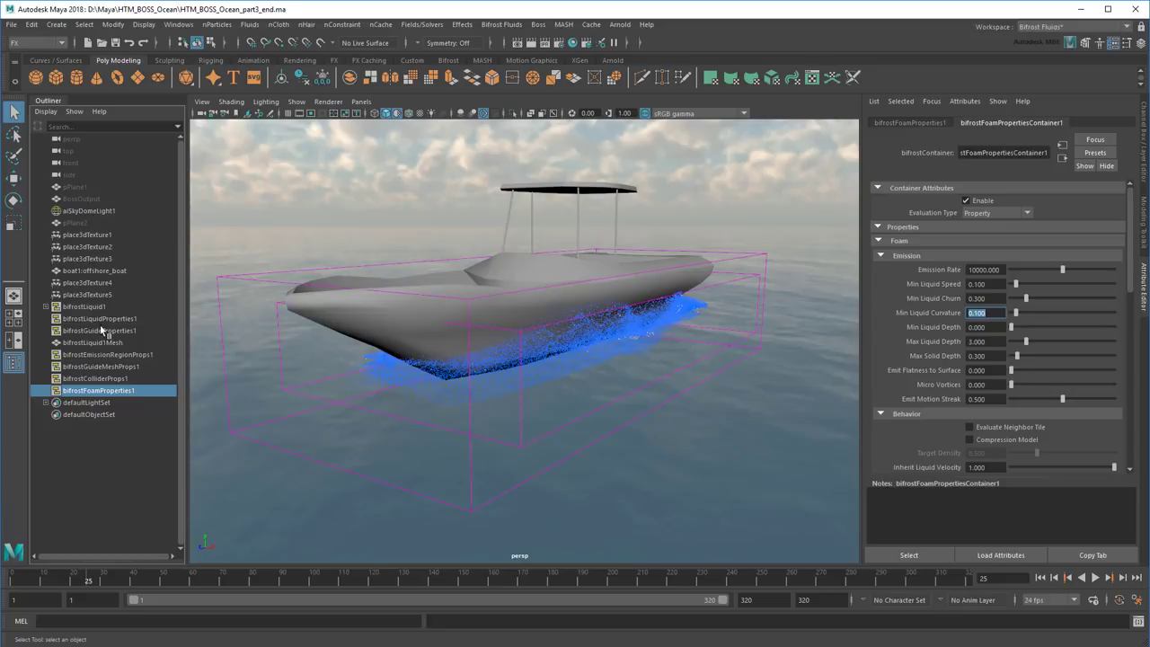
left_click(46, 308)
left_click(81, 319)
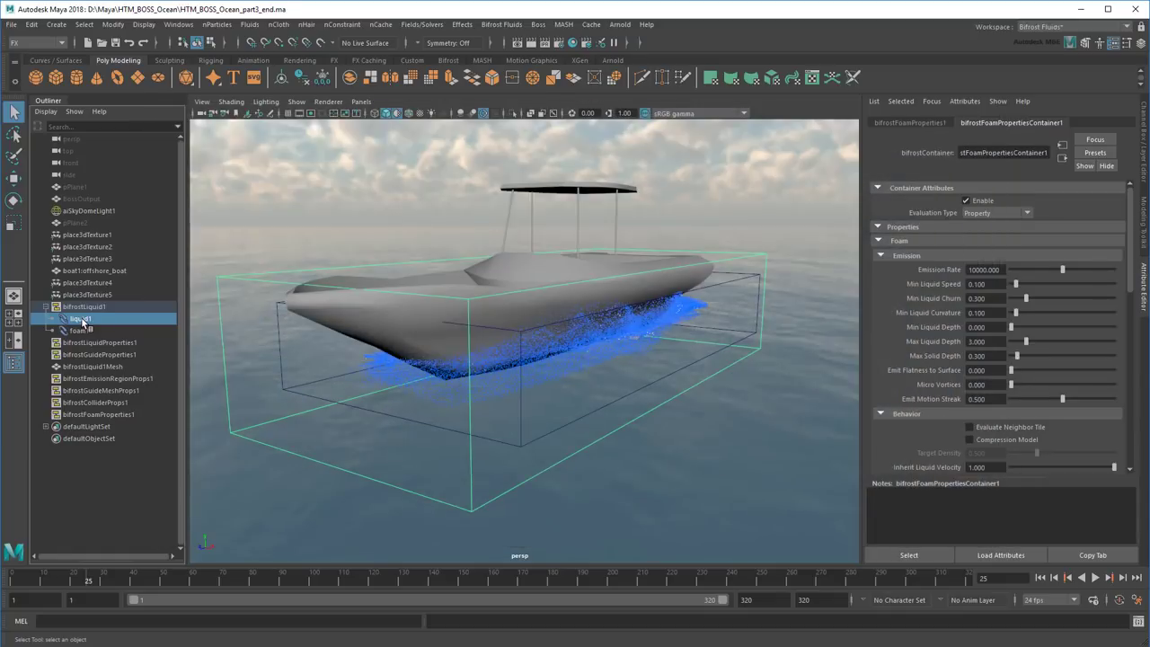
Delete liquid1, replay the foam simulation from frame 1 to 25, and orbit to the boat's front
key("Delete")
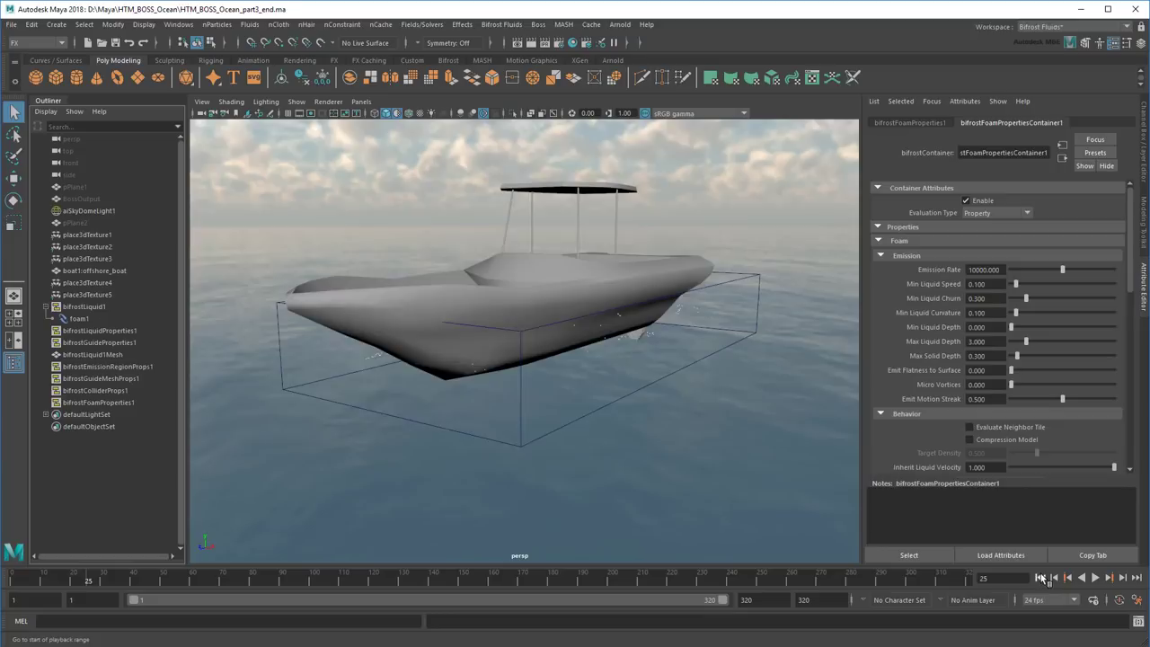
left_click(1042, 578)
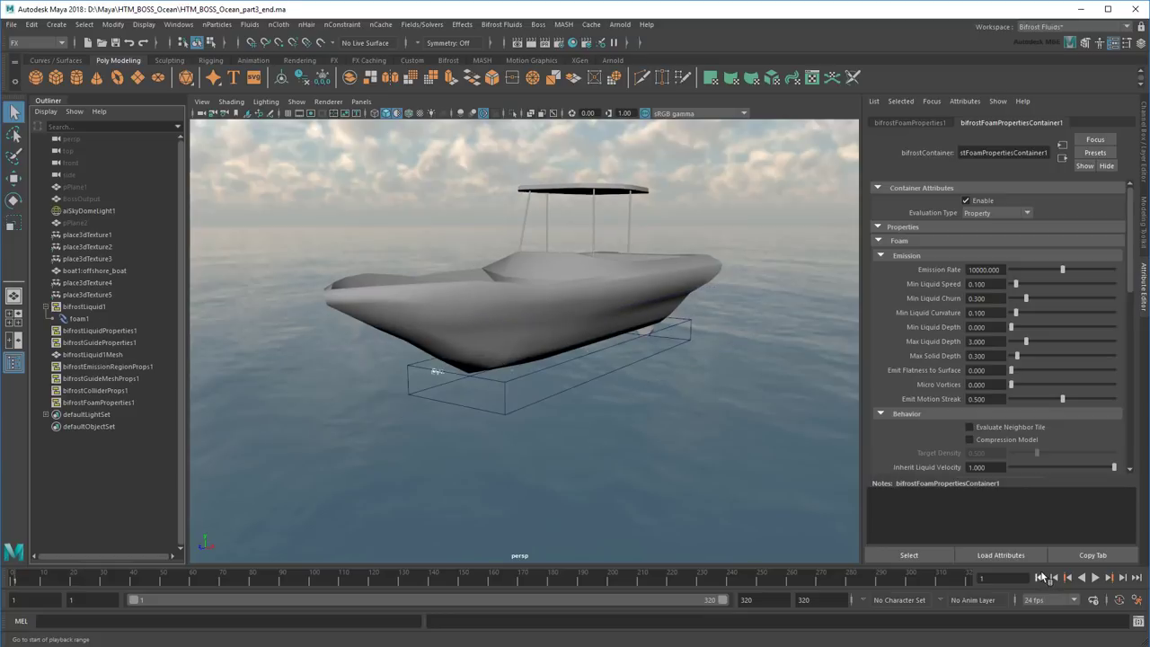
left_click(1095, 578)
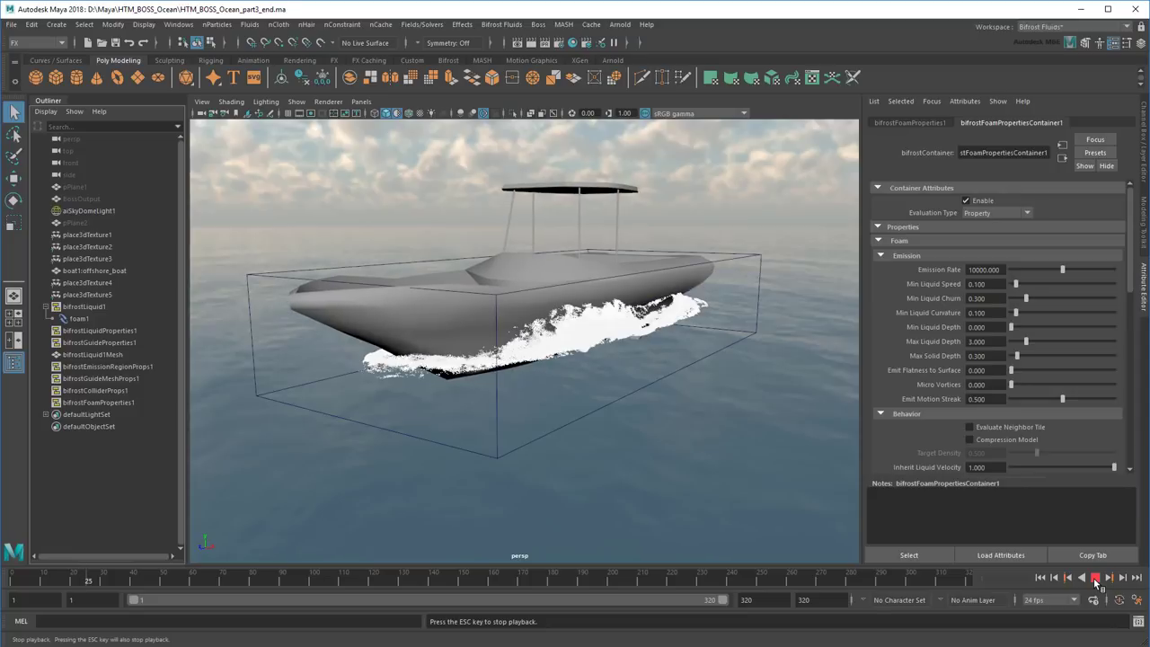
left_click(1096, 580)
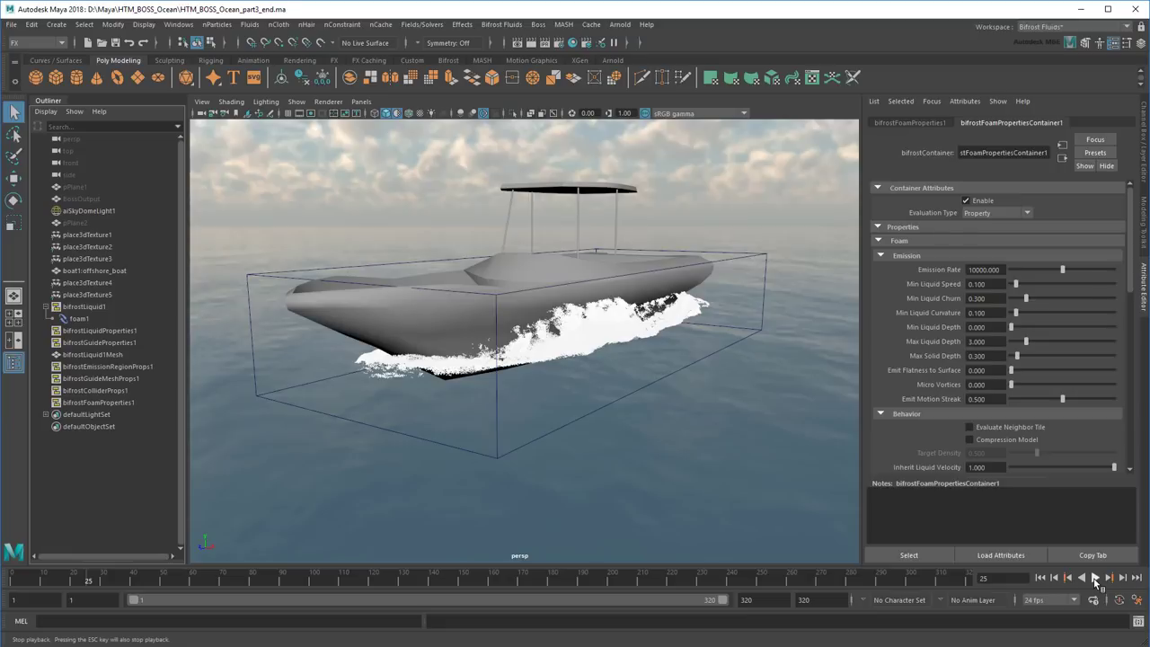
mouse_move(664, 457)
left_mouse_down("alt")
mouse_move(683, 448)
mouse_move(647, 440)
mouse_move(672, 436)
mouse_move(634, 441)
mouse_move(650, 447)
left_mouse_up("alt")
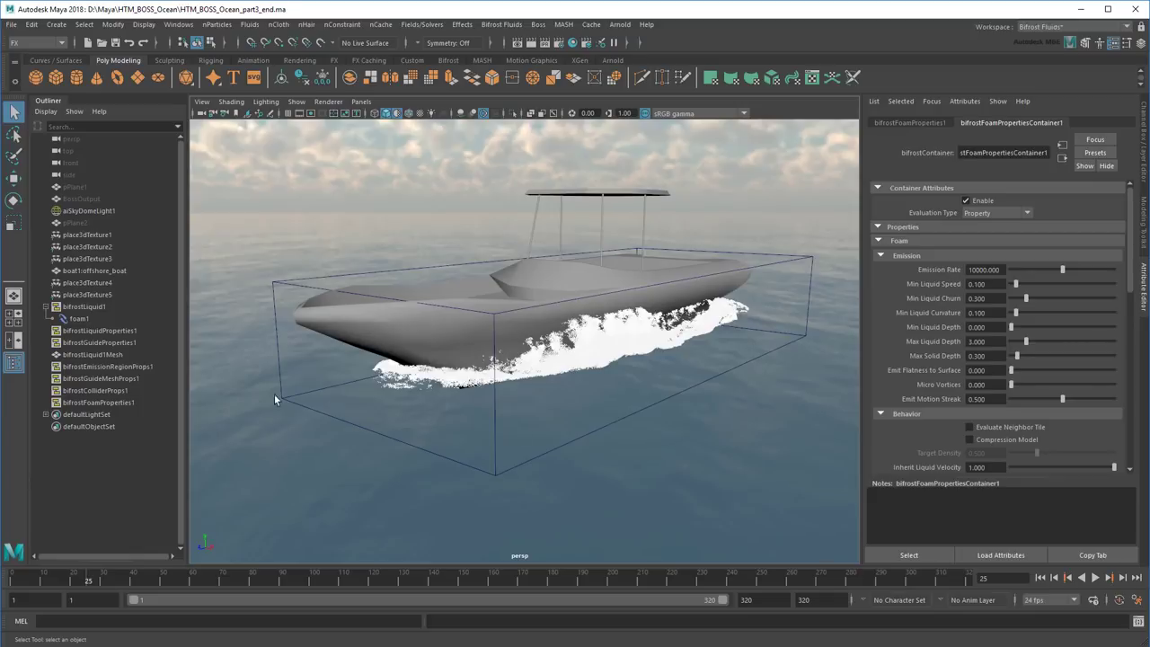
Set Guide Voxel Scale to 1.5 in bifrostGuideProperties1
left_click(126, 342)
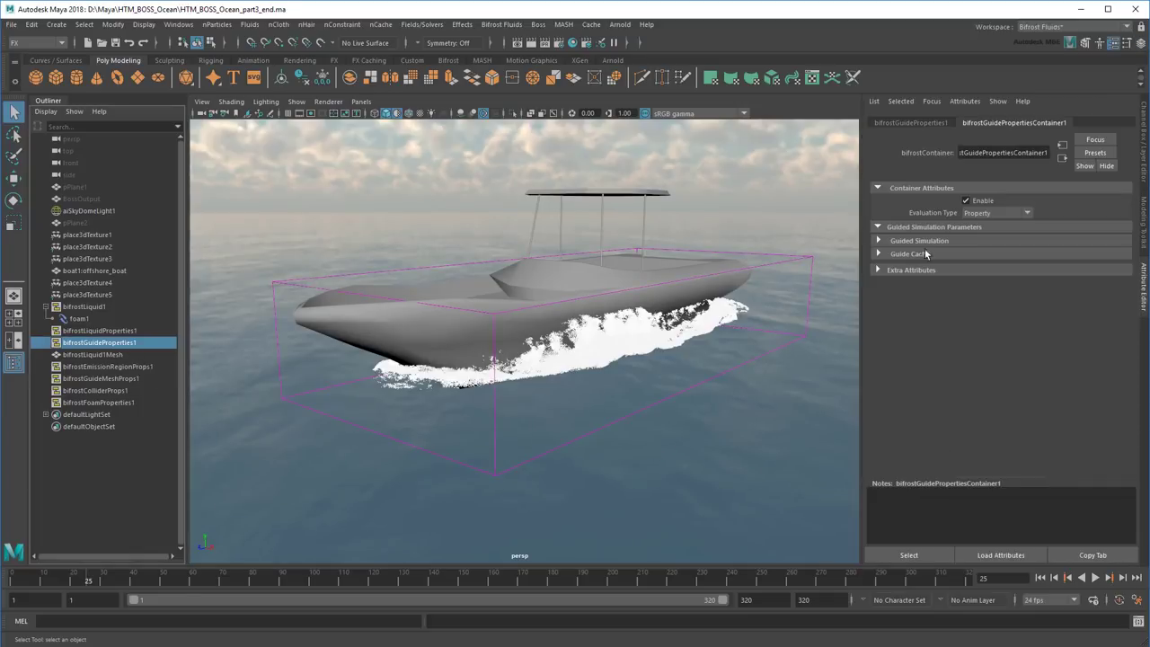
left_click(932, 241)
left_click(922, 266)
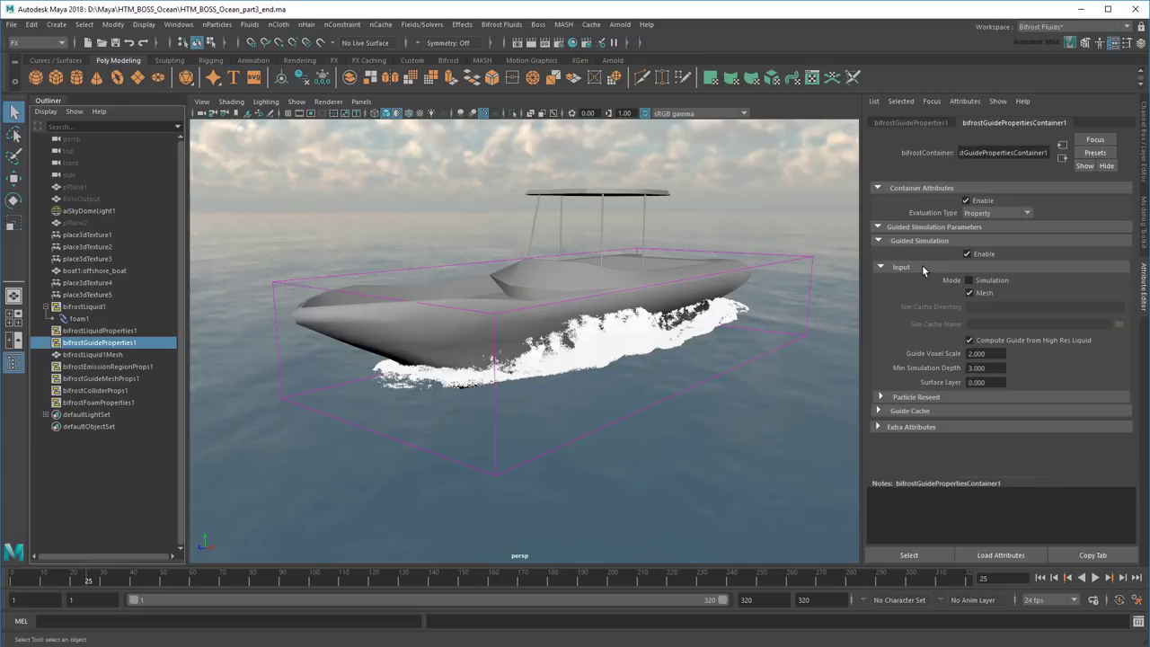
left_click(976, 353)
type("1.5")
key("Return")
Set the guide mesh Velocity Scale to 0.75 on all three axes
left_click(87, 378)
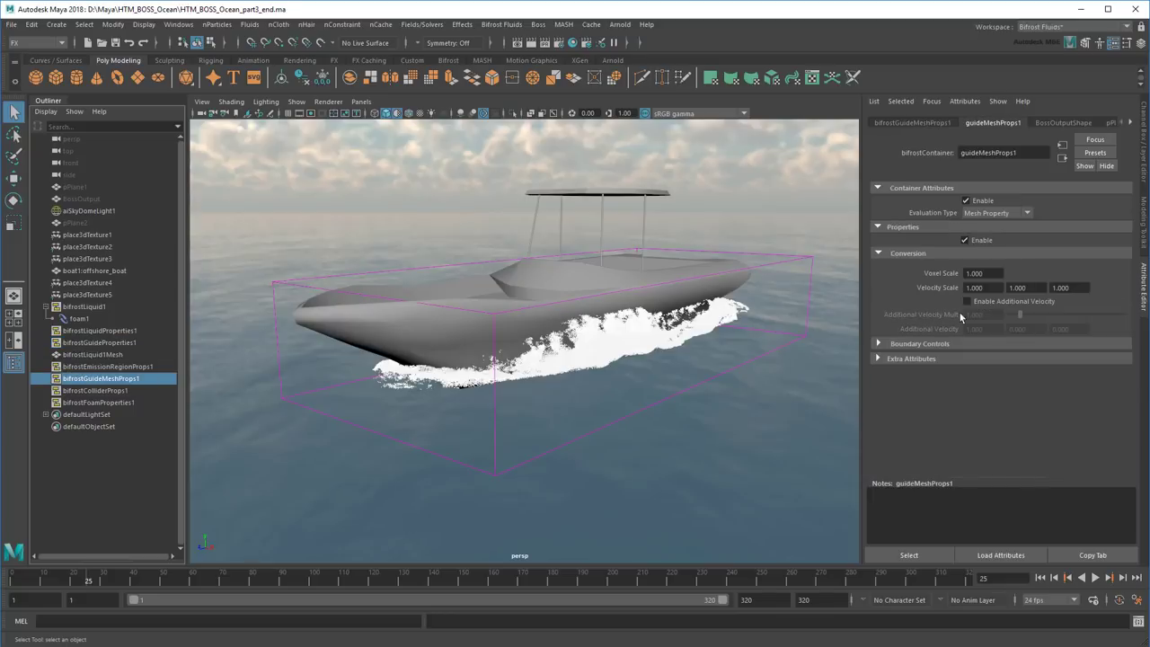
left_click(984, 287)
type("0.75")
key("Tab")
type("0.75")
key("Tab")
type("0.75")
key("Return")
Resimulate the foam from frame 1 to 25 and orbit around the boat
left_click(1040, 578)
left_click(1095, 579)
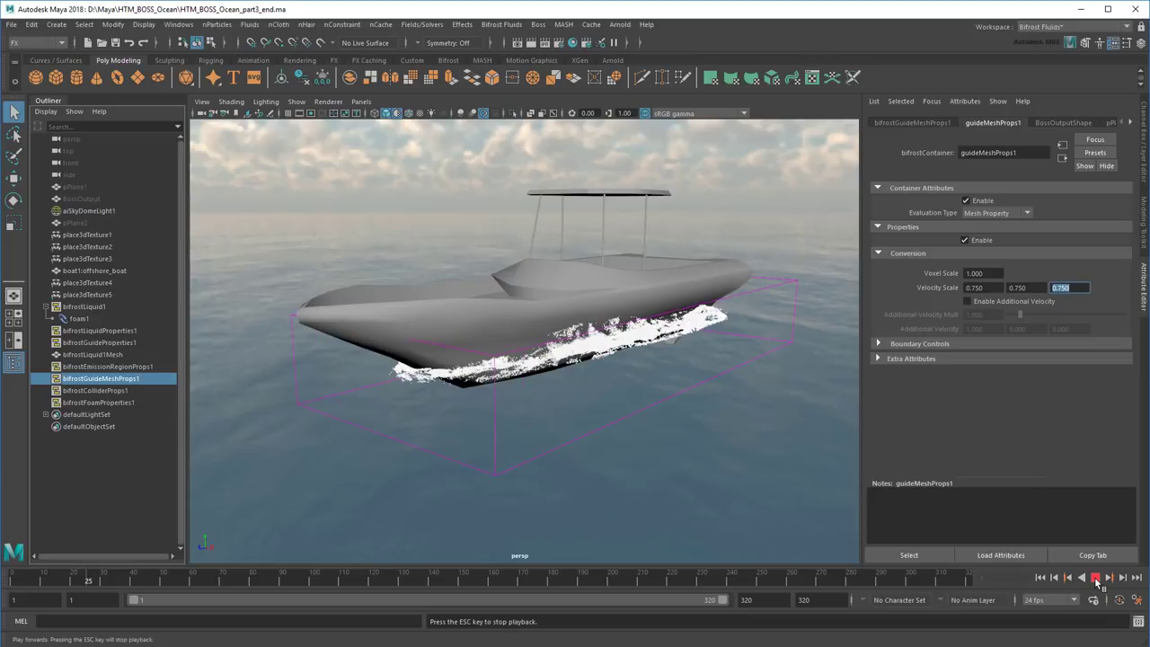
left_click(1096, 578)
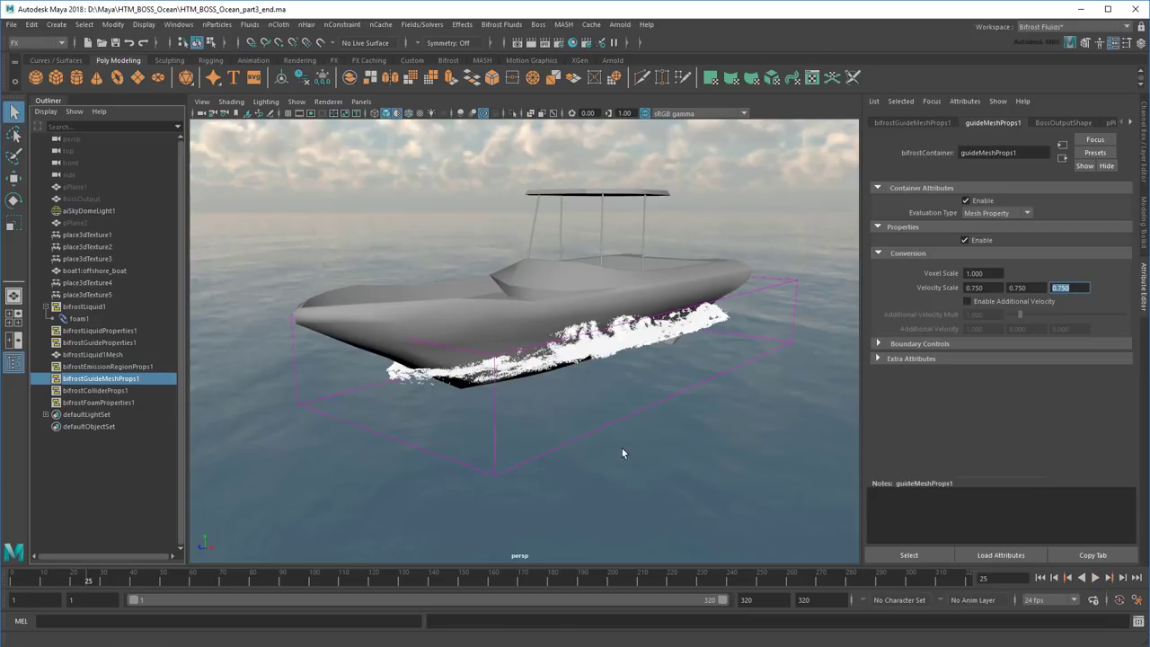
left_click_drag(617, 453, 544, 442, "alt")
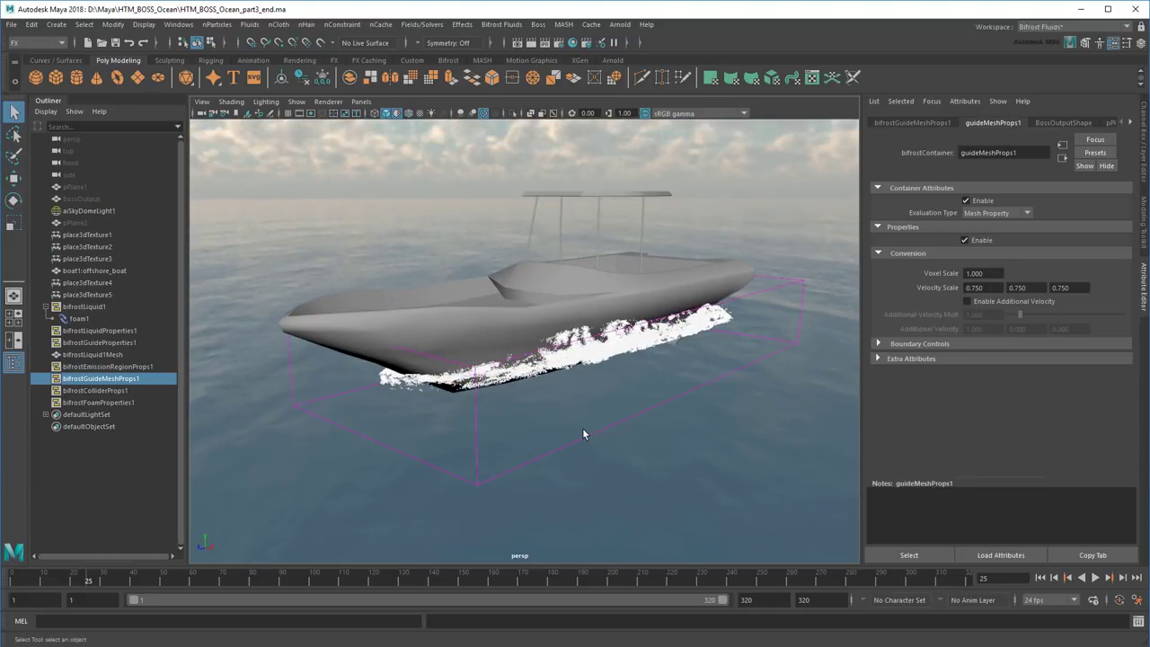
Render the current view in Arnold and dolly in for a close-up of the hull
left_click(619, 24)
left_click(670, 48)
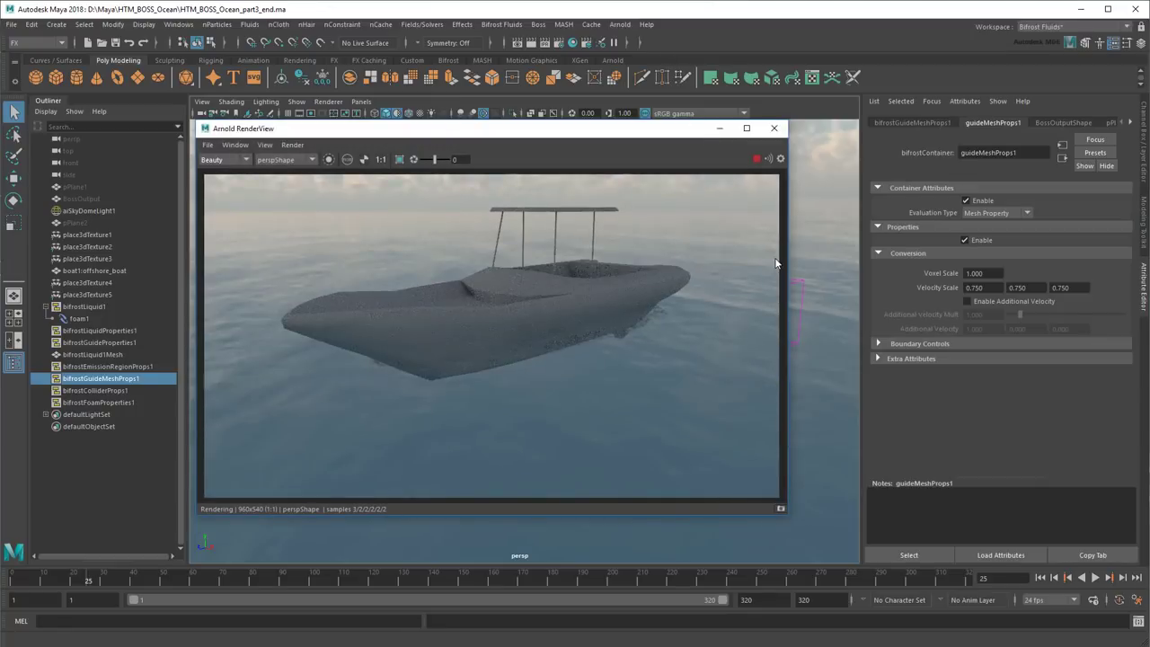
scroll(823, 365, "up", 3)
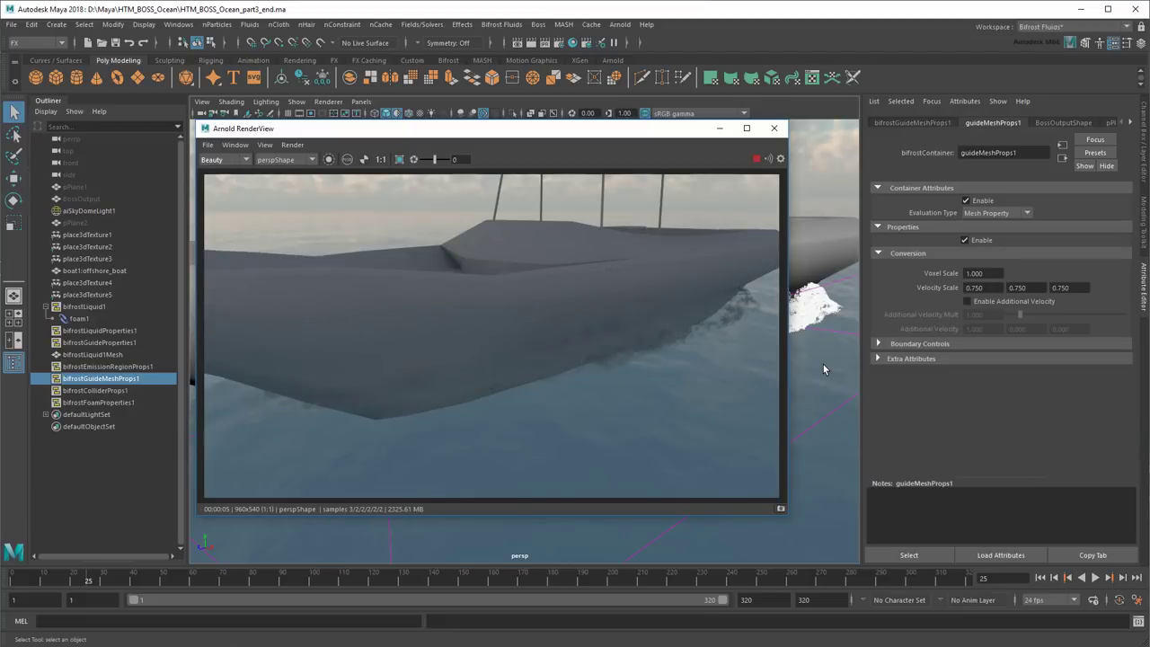
Set Arnold Ray Depth Volume from 0 to 4 in Render Settings
left_click(560, 44)
left_click(236, 174)
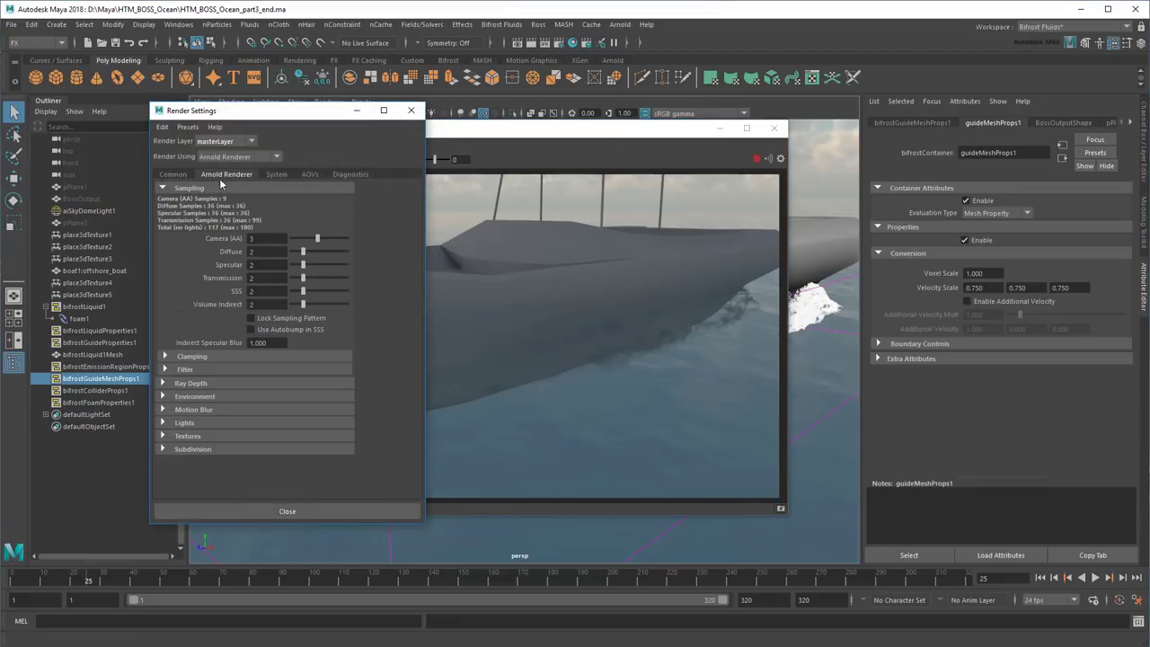
left_click(191, 384)
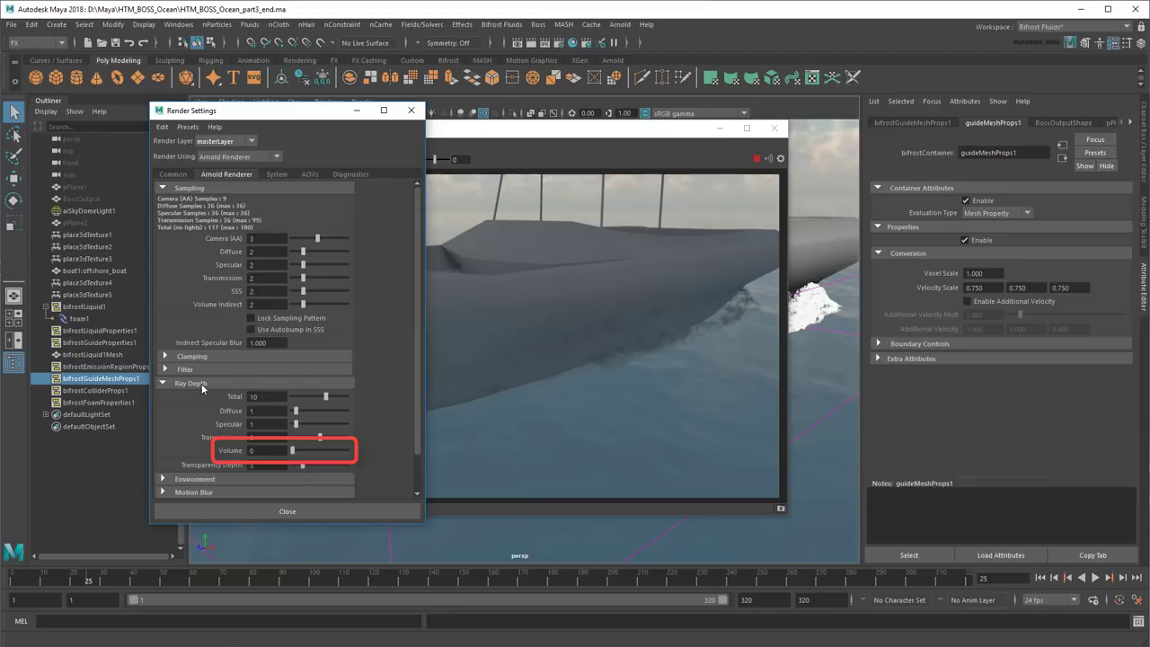
left_click(255, 450)
type("4")
key("Return")
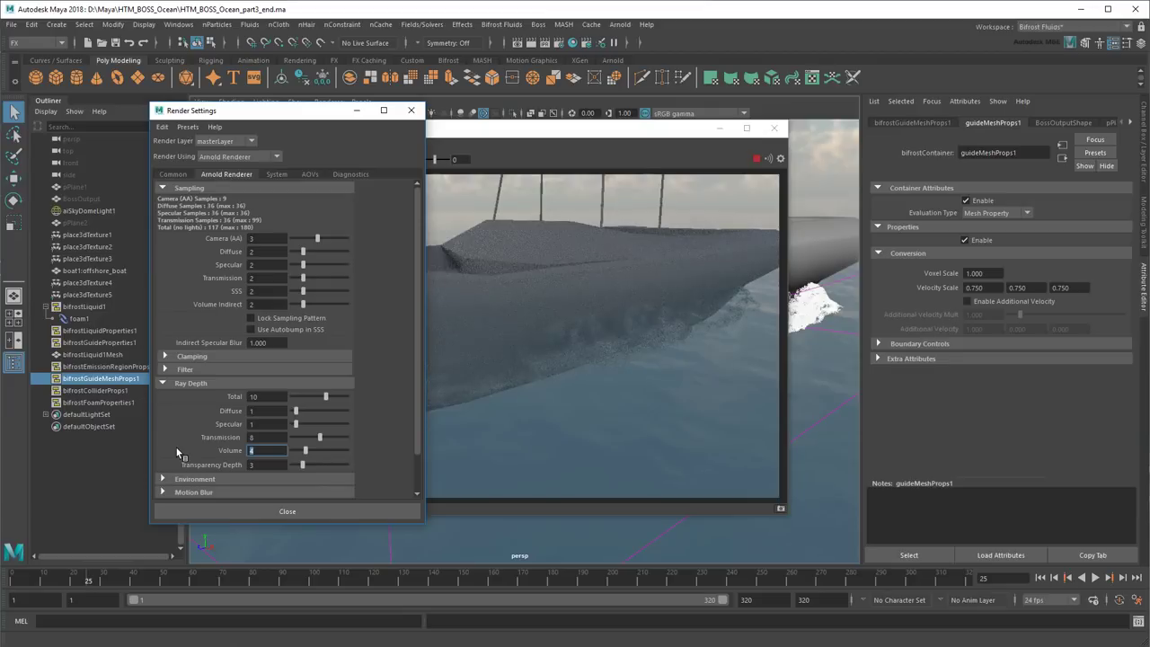
left_click(411, 111)
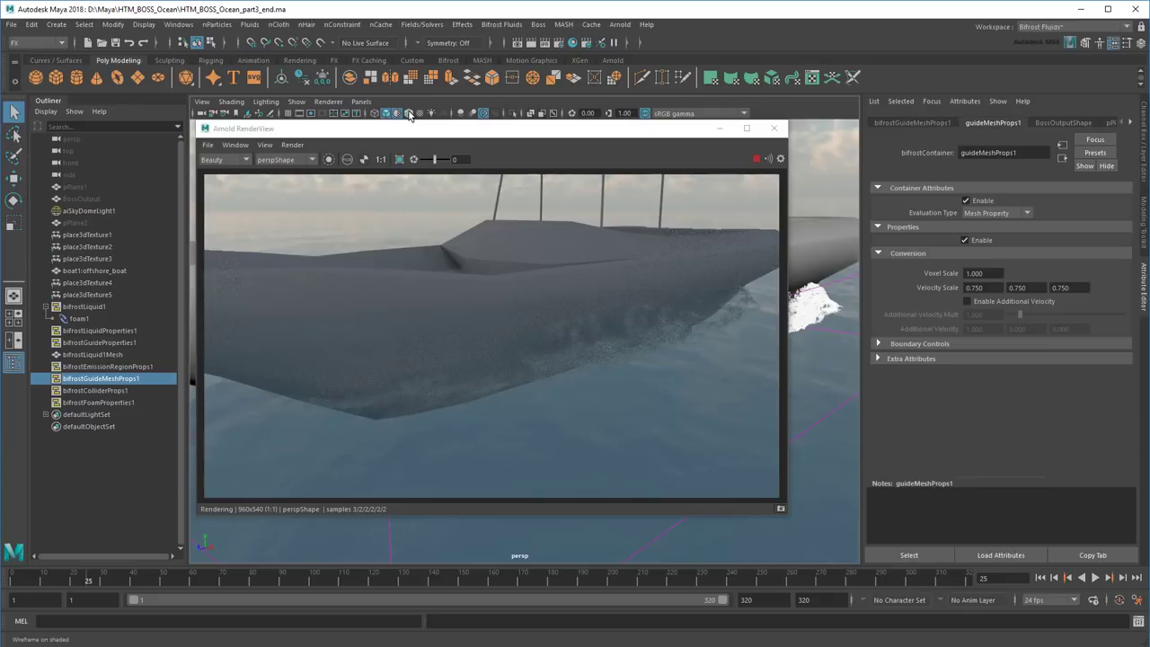
Select aiStandardVolume1 in Hypershade and set its Emission Mode to density
left_click(576, 44)
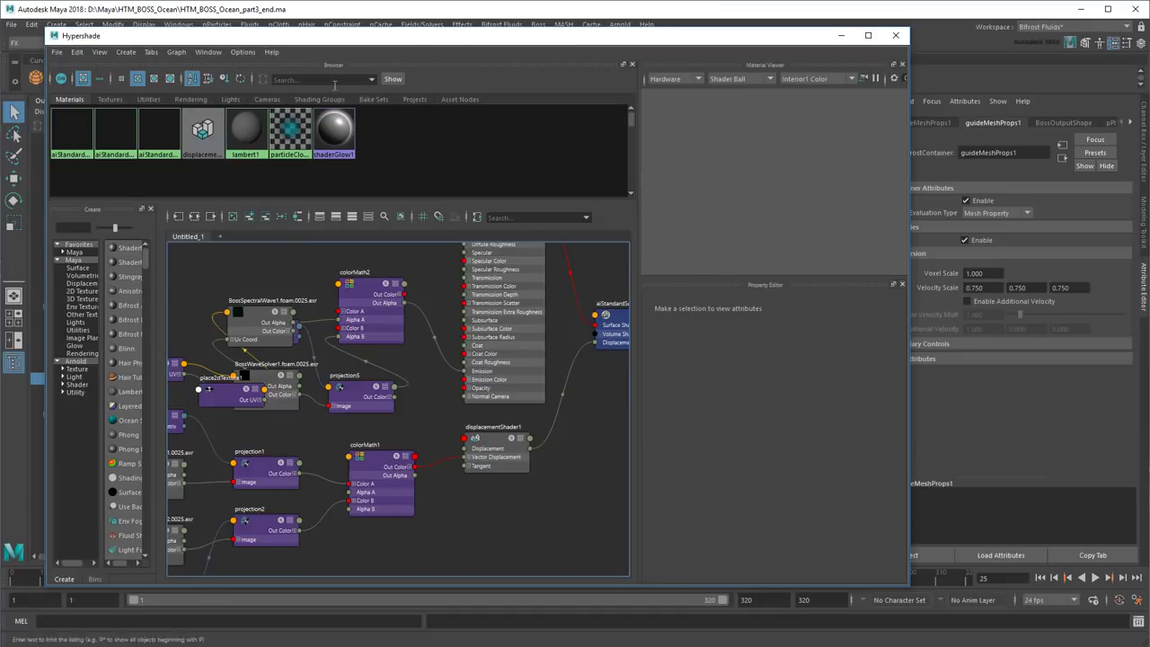
left_click(154, 137)
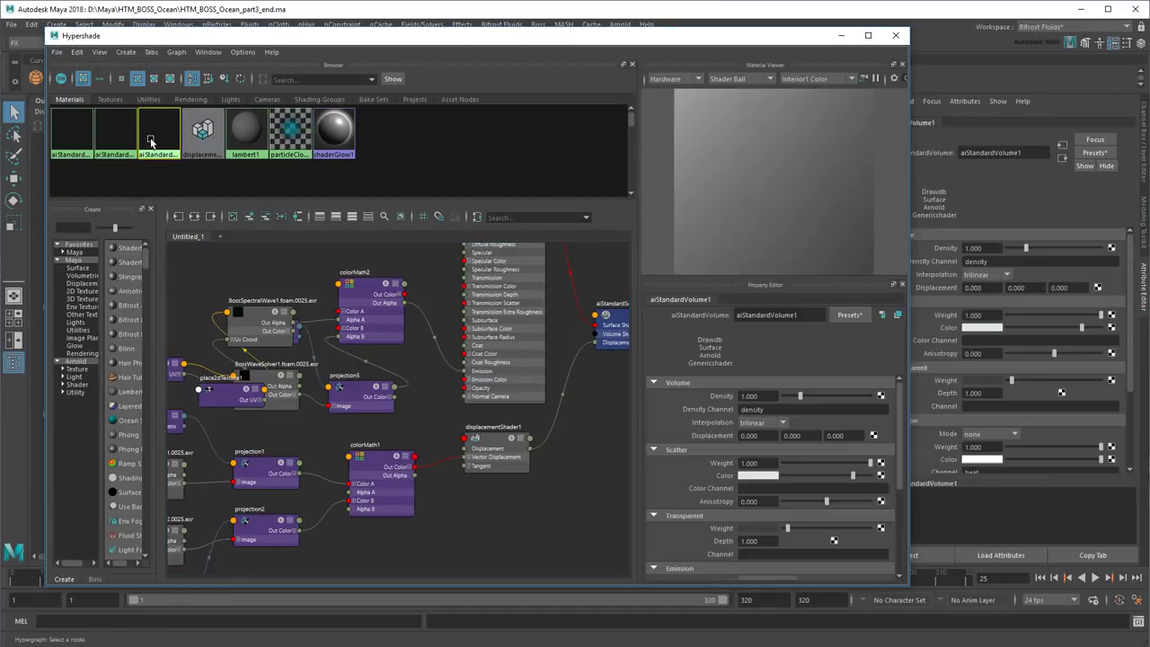
left_click(899, 36)
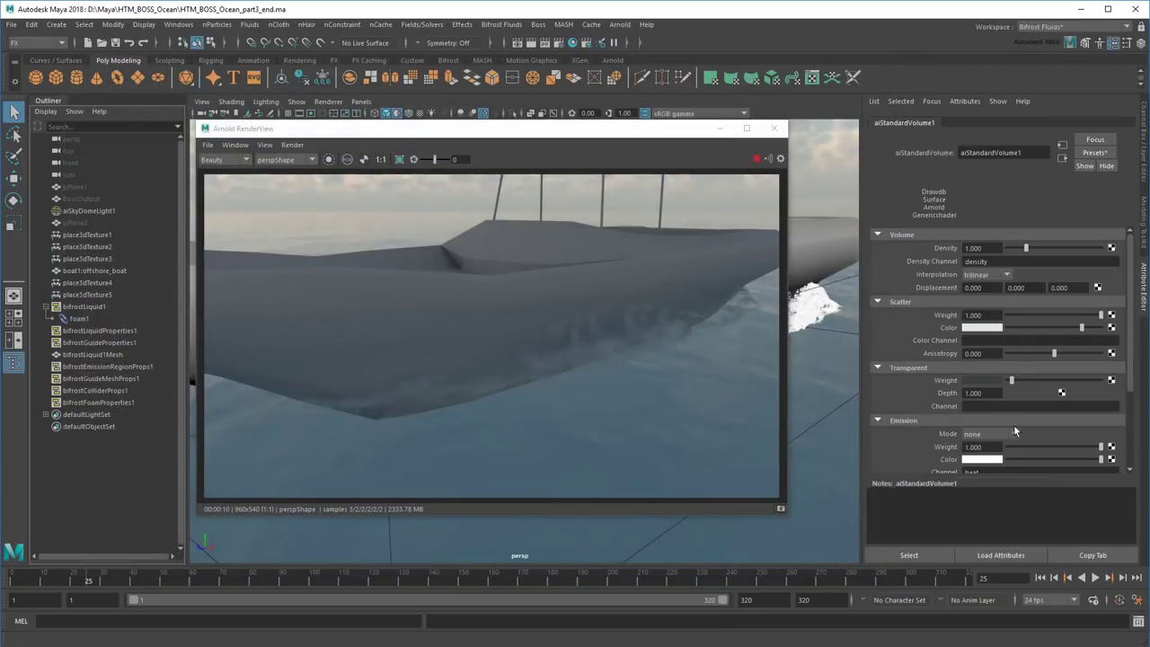
scroll(1034, 430, "down", 2)
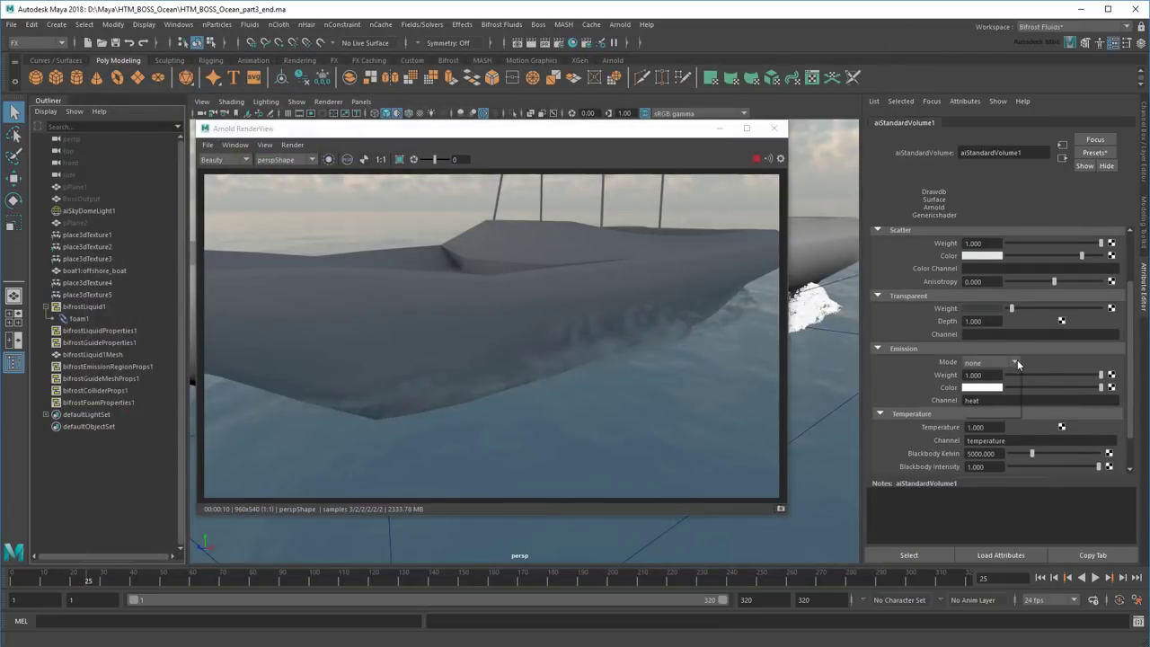
left_click(1015, 363)
left_click(1012, 398)
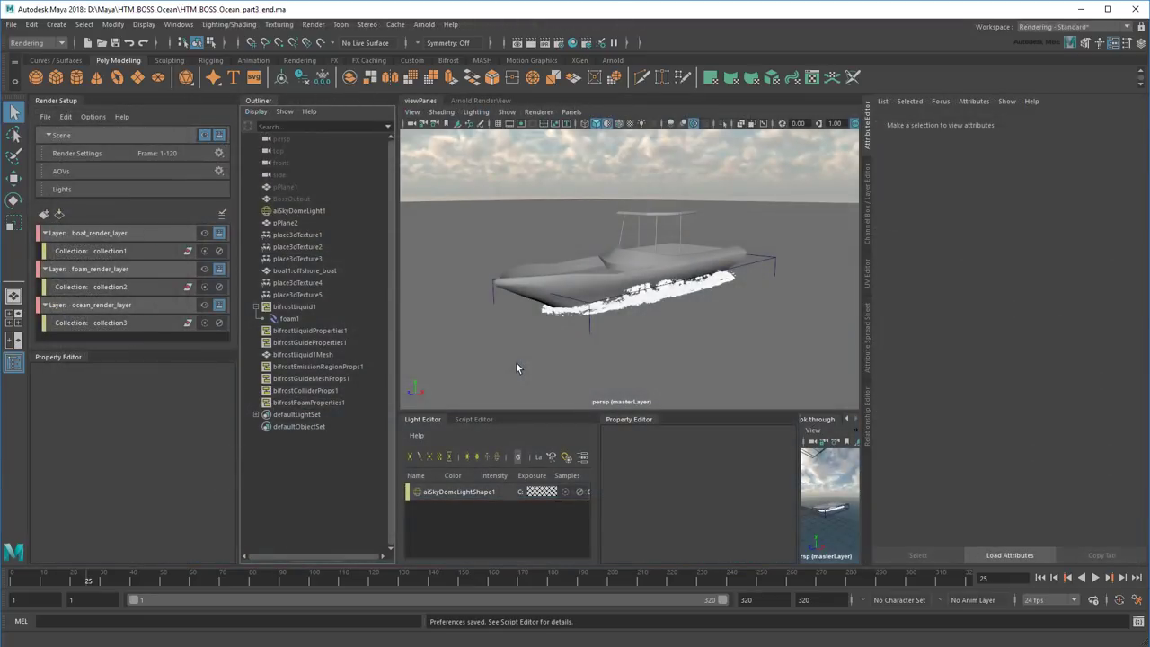
Cycle through the boat, foam and ocean render layers, ending on foam_render_layer
left_click(204, 234)
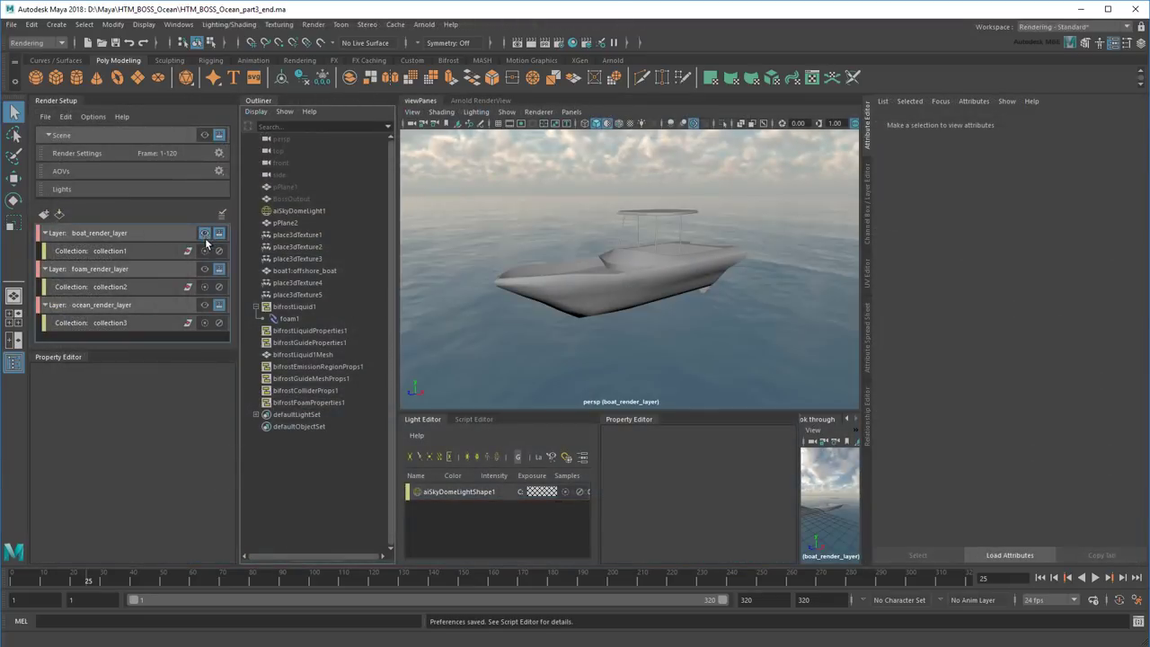
left_click(204, 268)
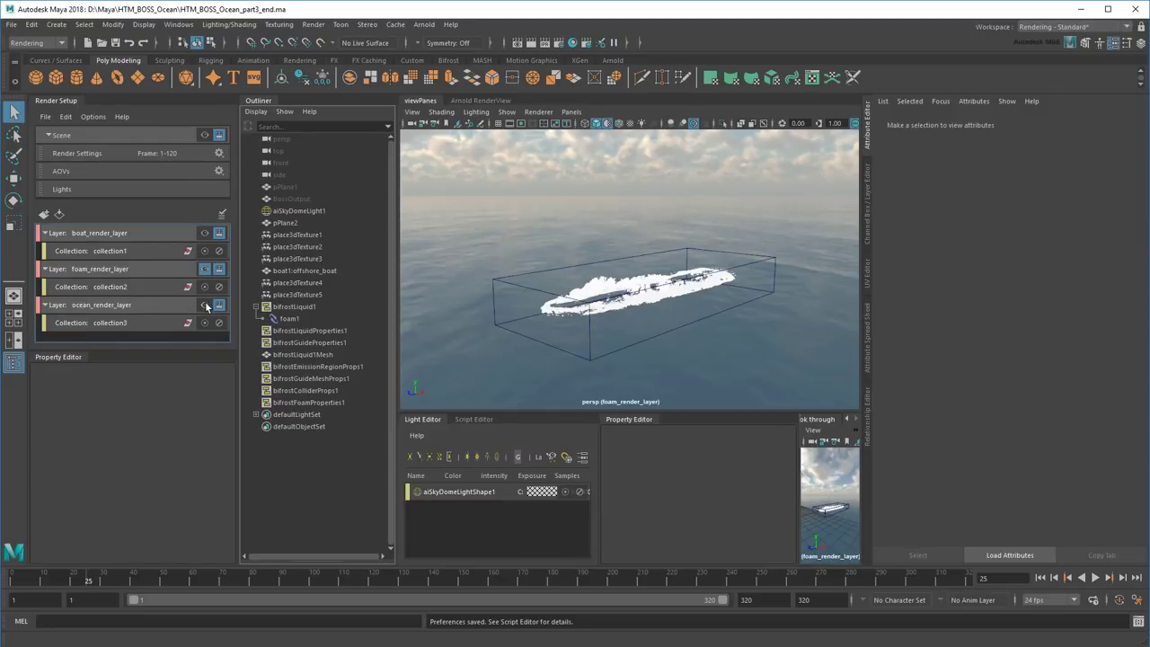
left_click(205, 306)
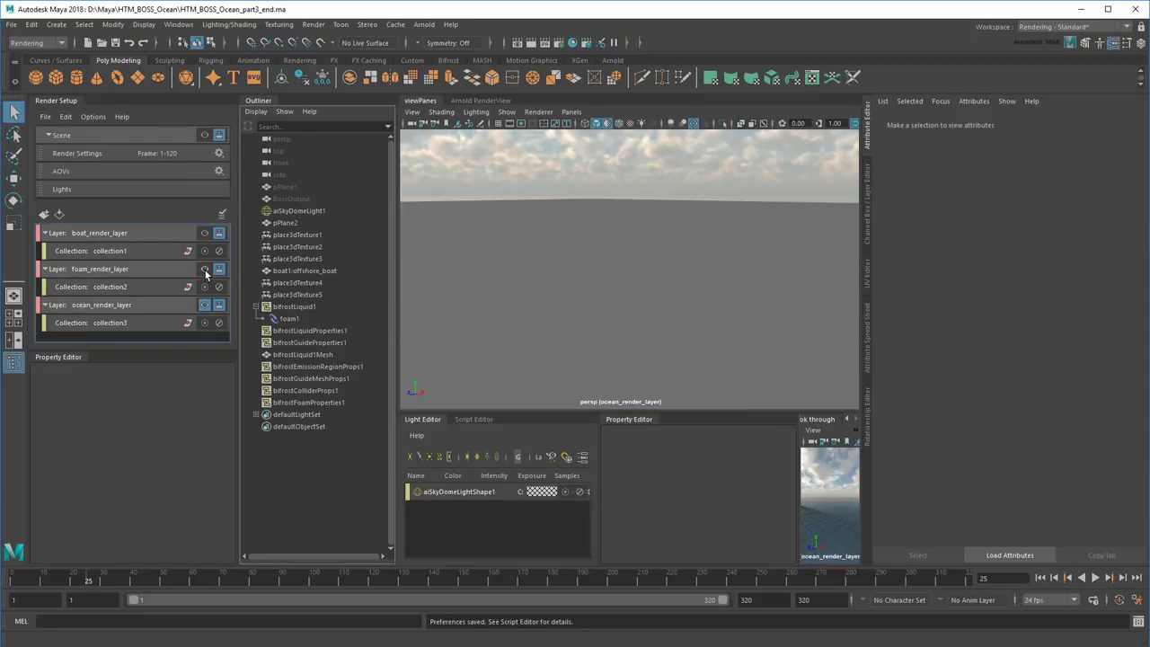
left_click(204, 270)
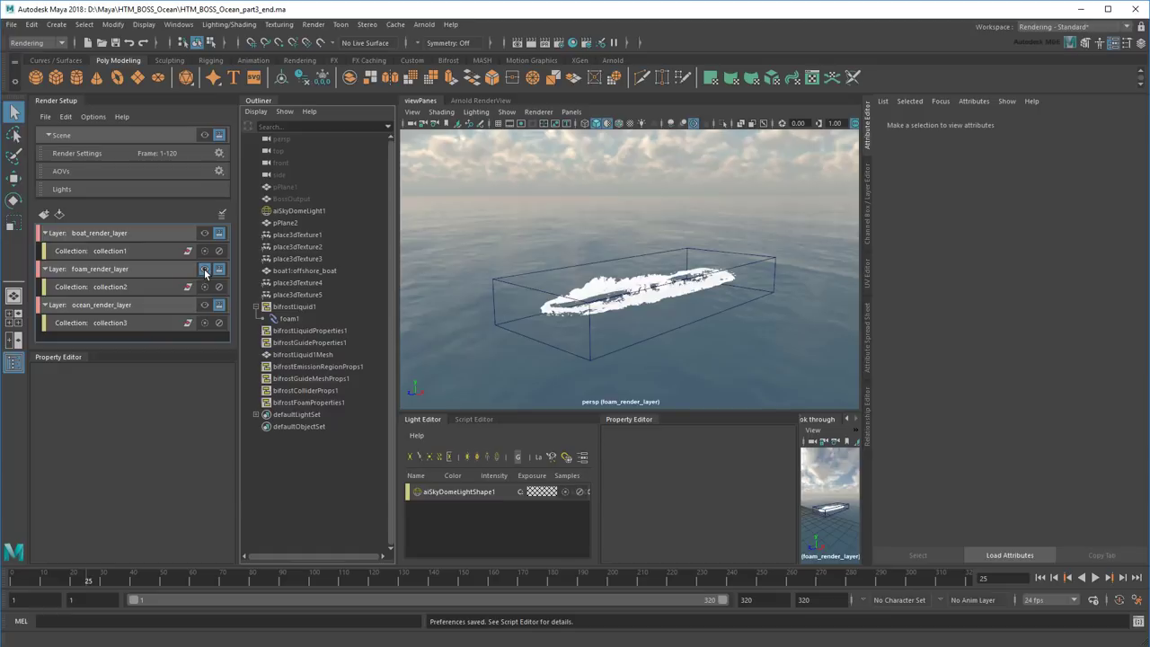
Set the aiSkyDomeLight1 Exposure to 2
left_click(312, 212)
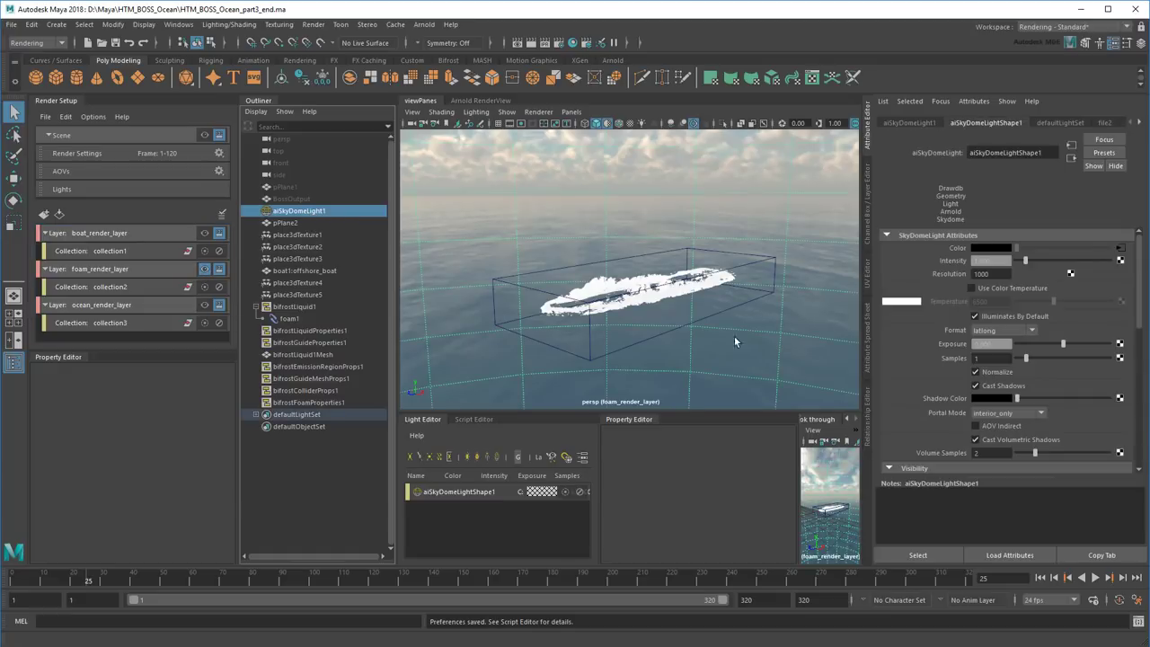
left_click(988, 345)
type("2")
key("Return")
Set the sky dome's Camera visibility to 0 while previewing the Arnold render
left_click(481, 101)
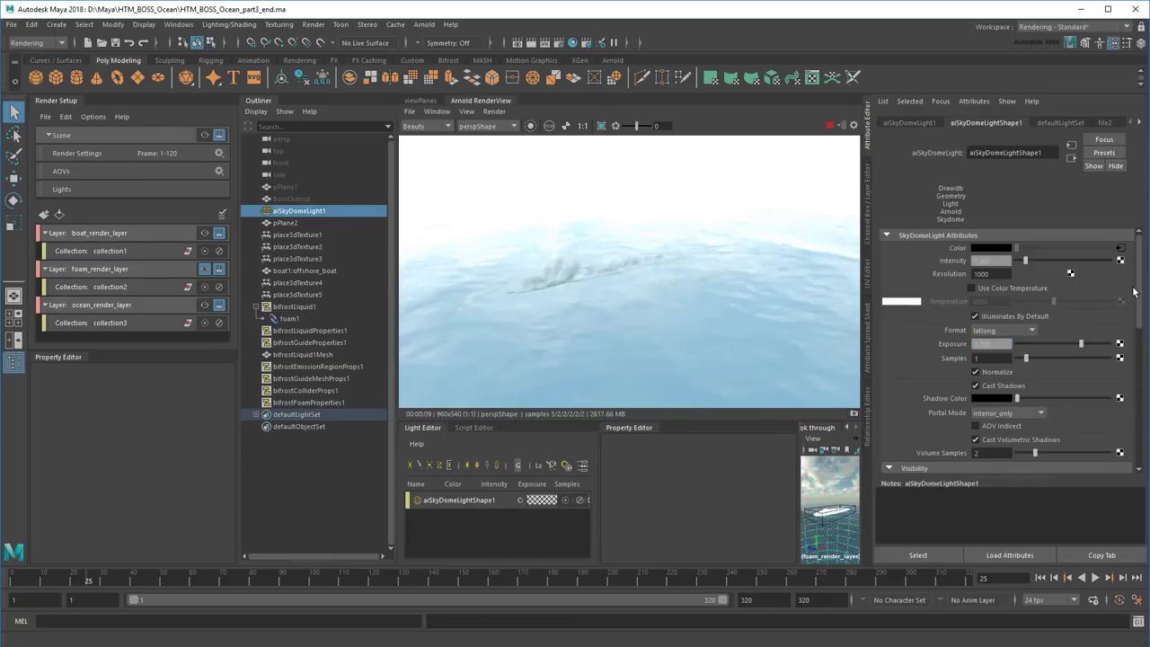
left_click_drag(1138, 293, 1141, 369)
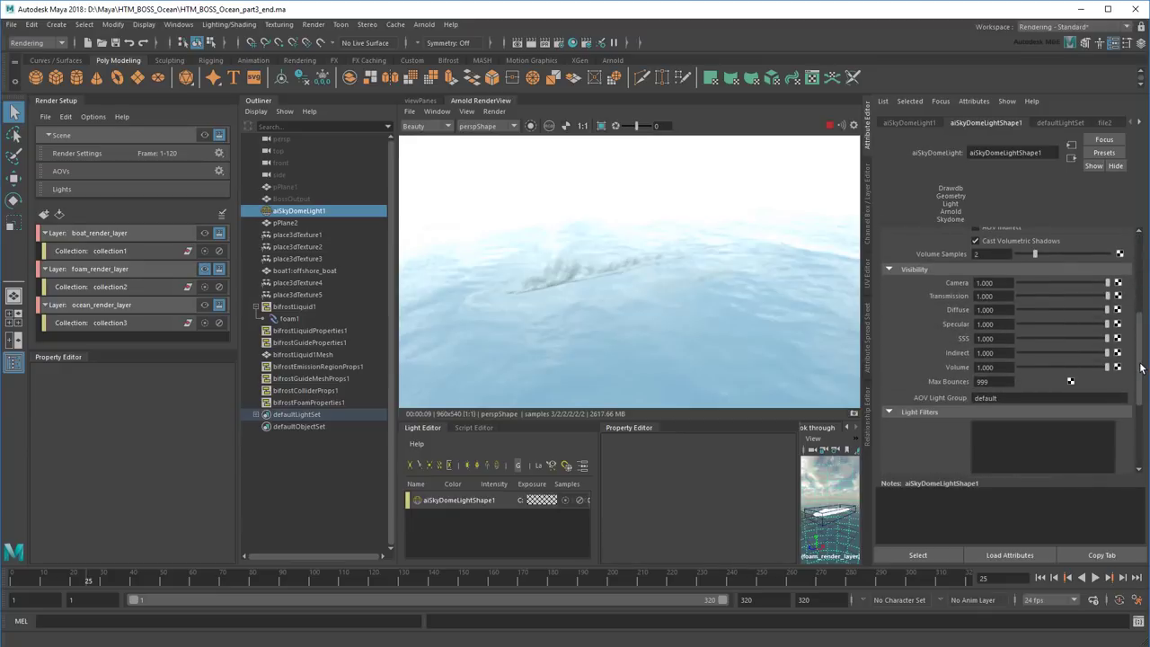
left_click(1017, 284)
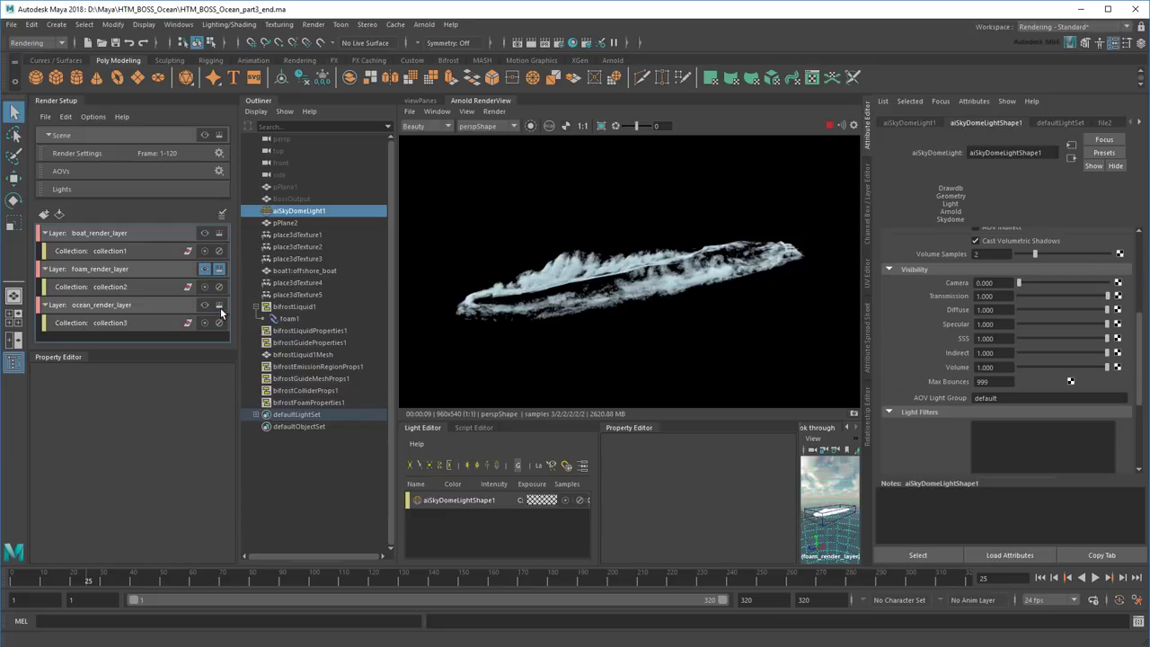
left_click(313, 24)
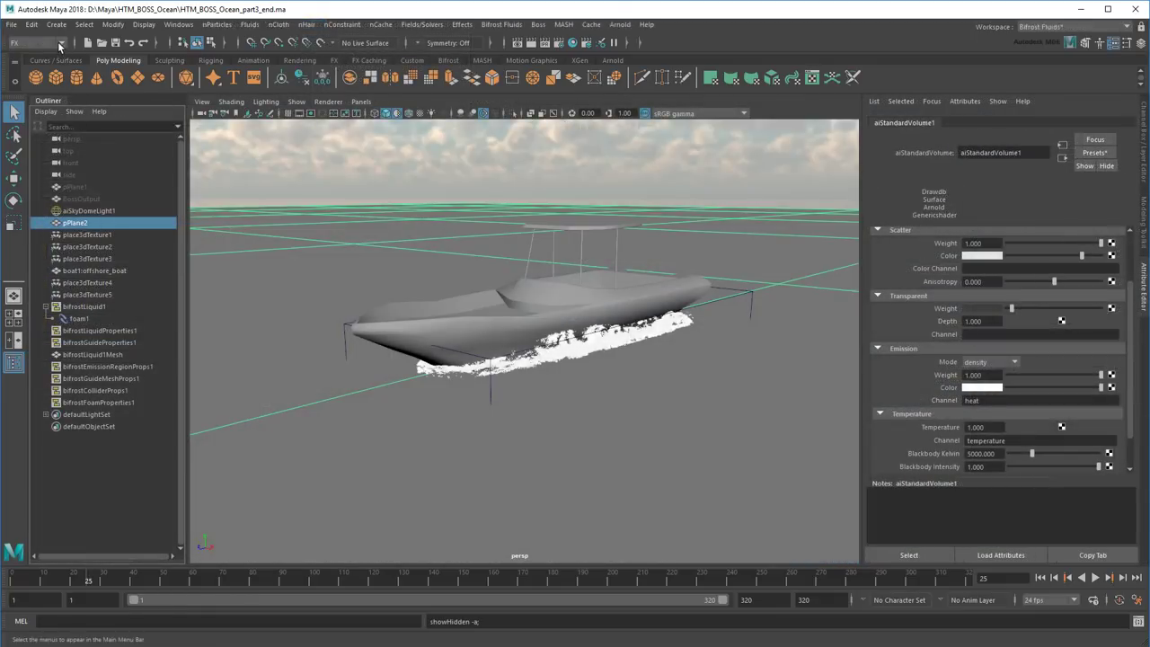
Switch the menu set from FX to Rendering and open the Render menu
left_click(59, 43)
left_click(26, 104)
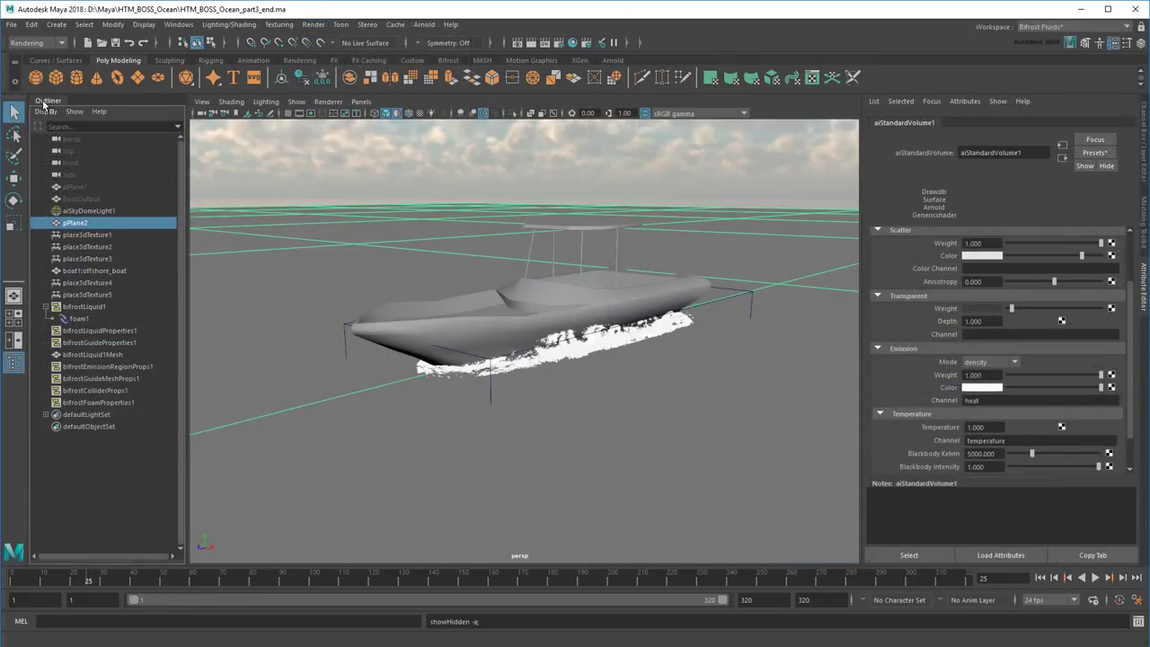
left_click(313, 25)
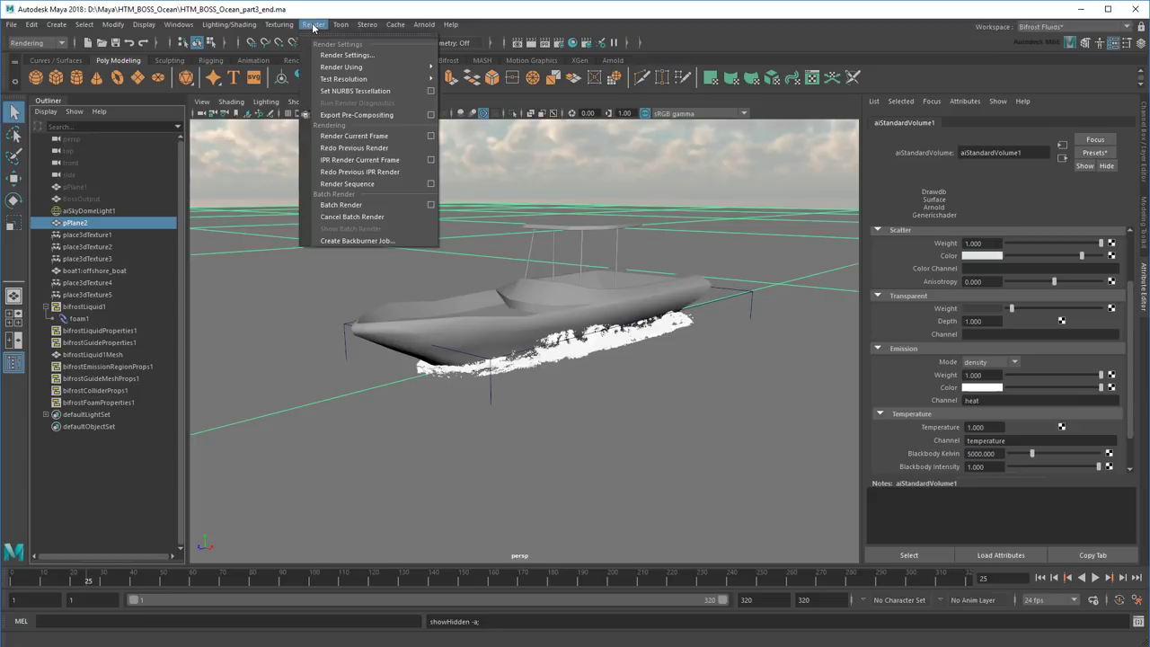